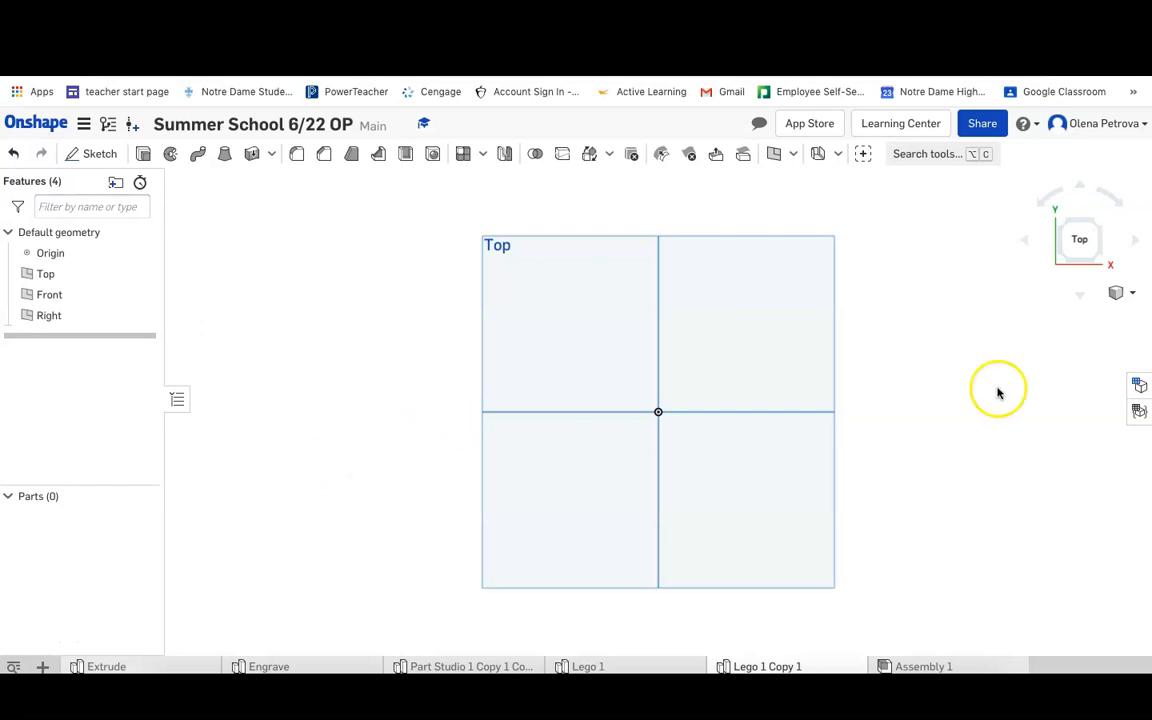
Step: Start a sketch on the Top plane and hide the Front and Right planes
left_click(1119, 292)
left_click(1100, 315)
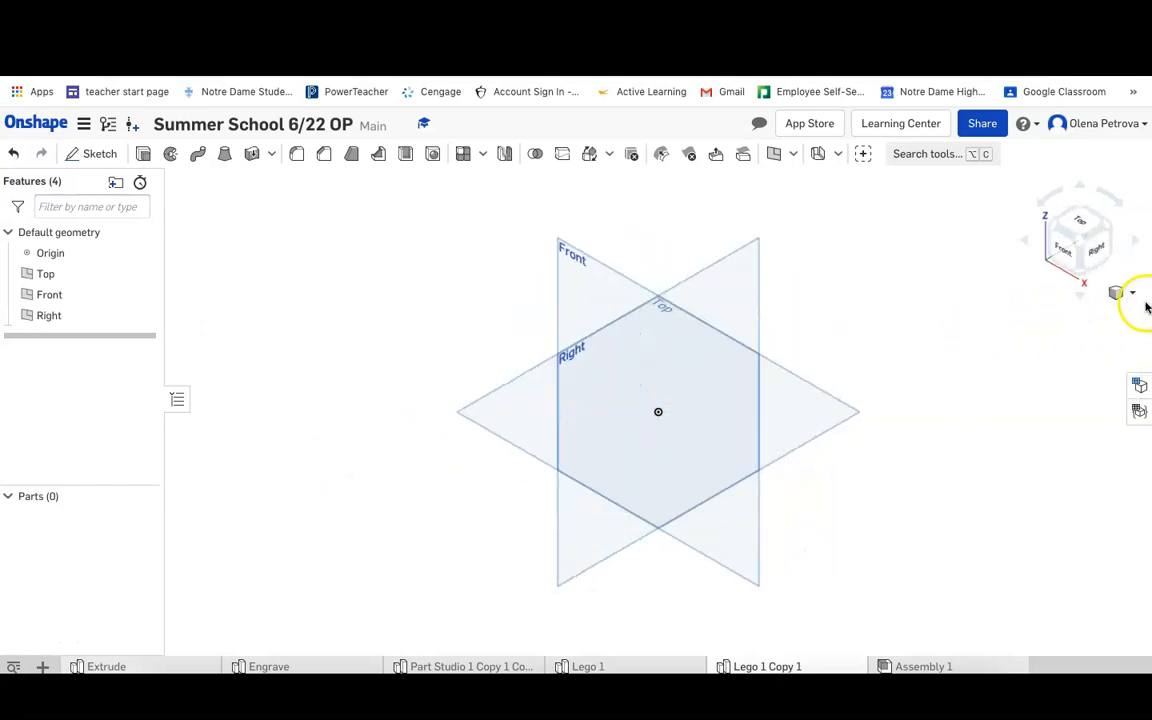
left_click(97, 156)
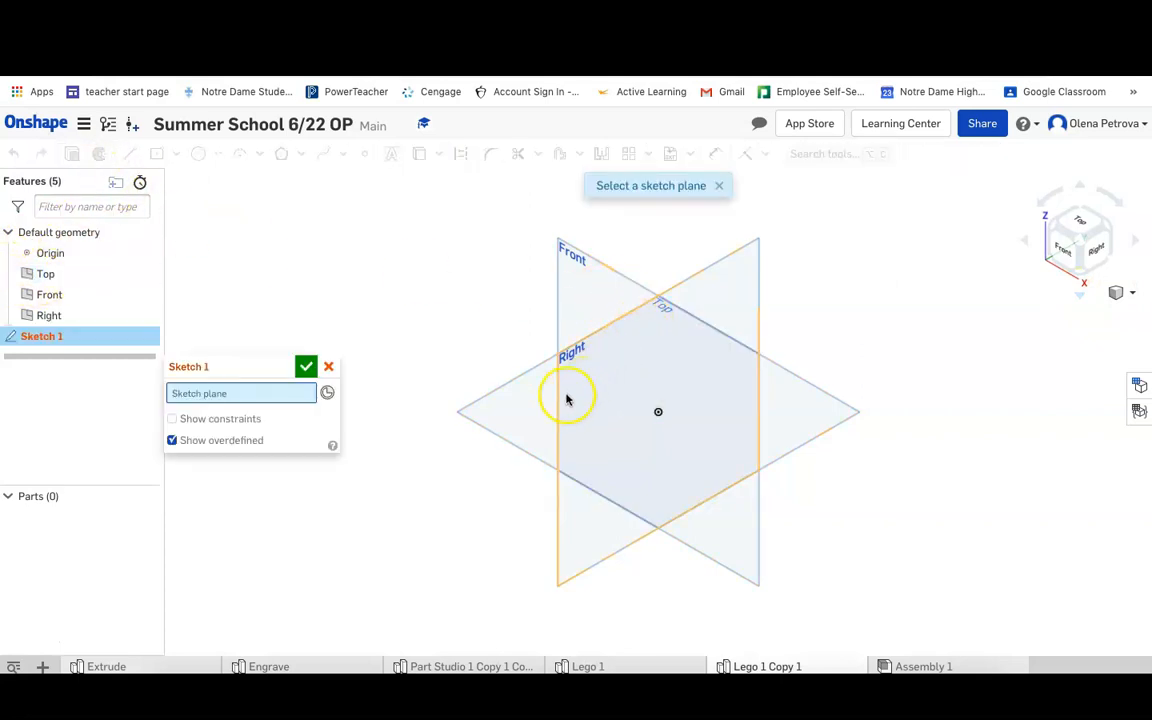
left_click(512, 412)
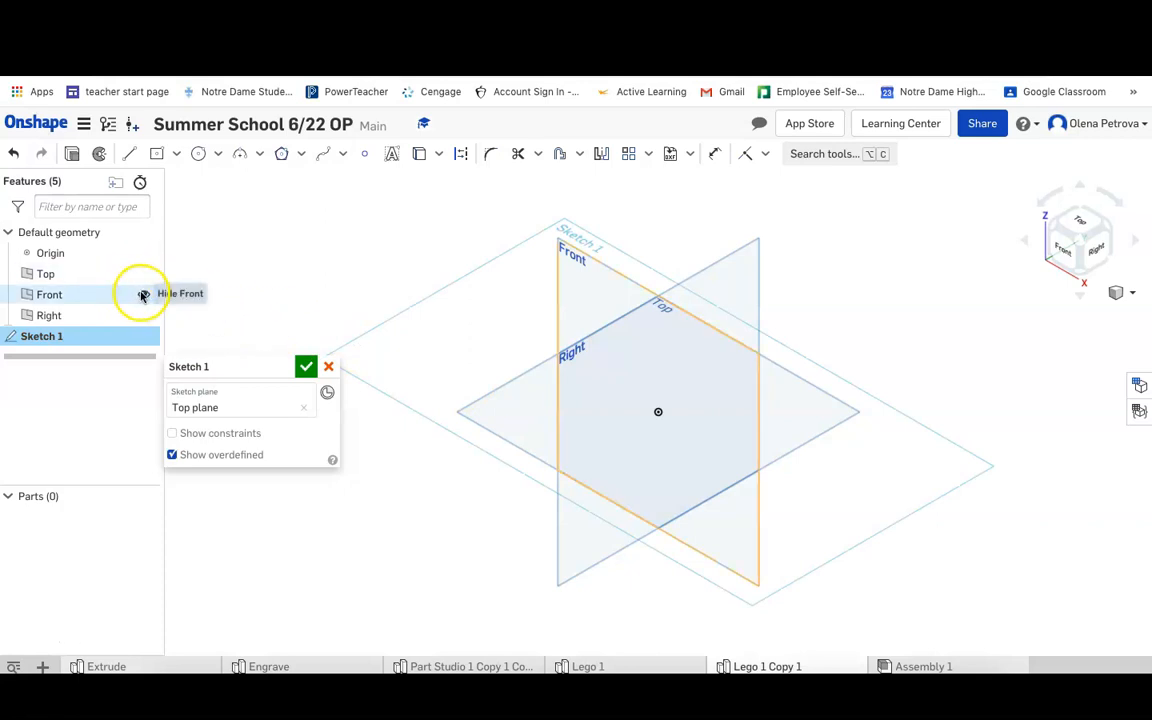
left_click(143, 294)
left_click(144, 315)
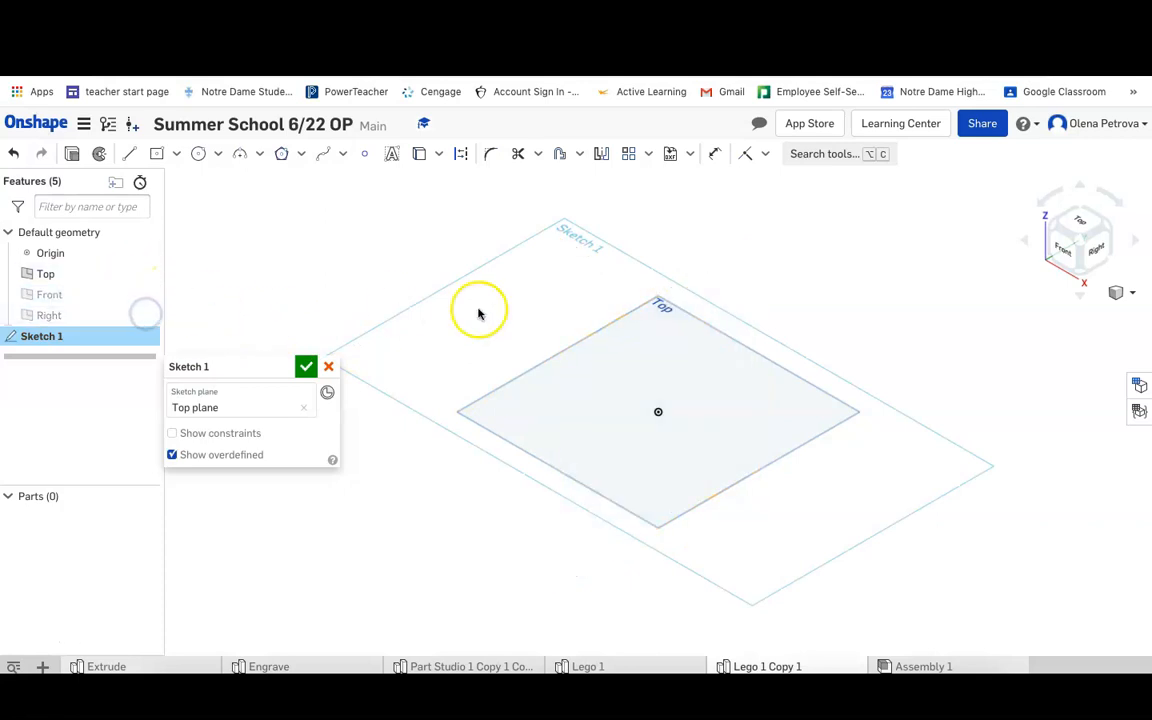
Step: Draw a center point rectangle about 4.7 in wide, centred close to the origin on the Top plane
right_click(638, 358)
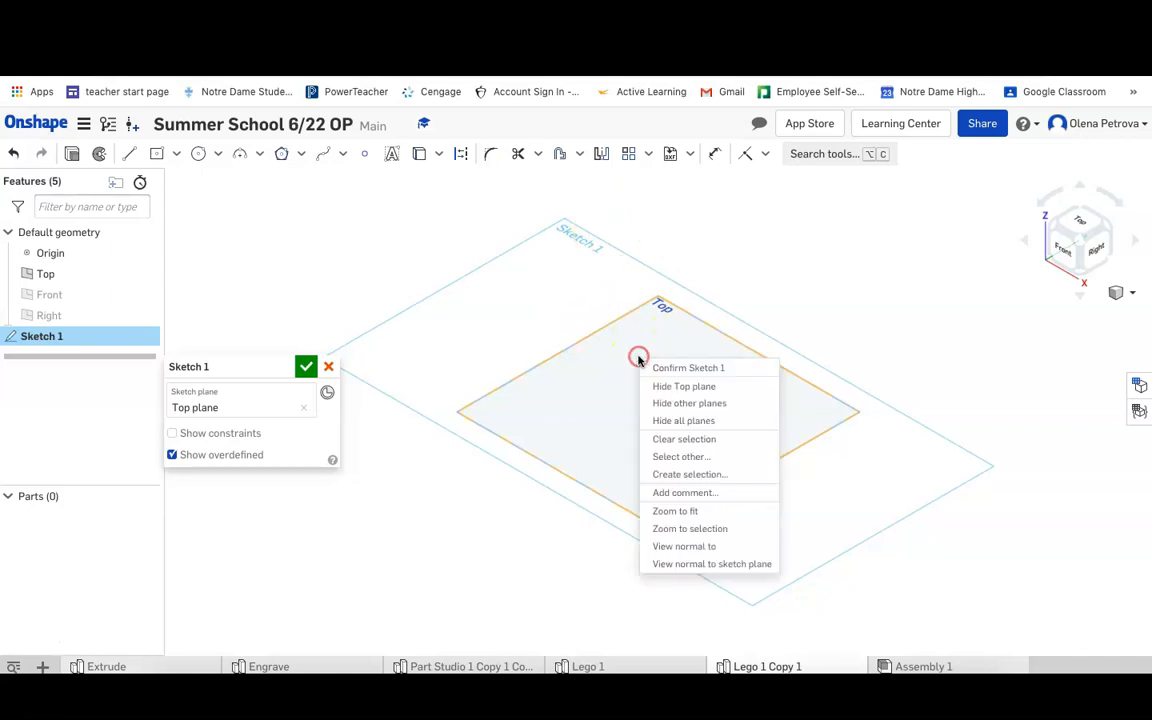
left_click(692, 564)
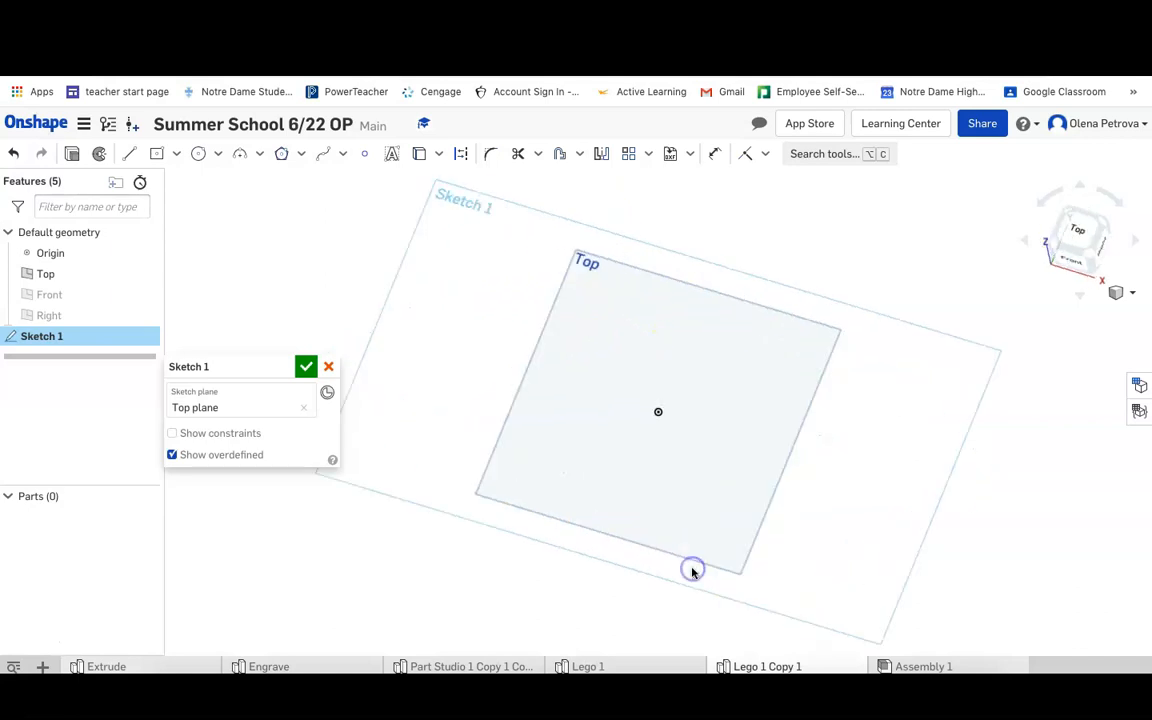
left_click(176, 153)
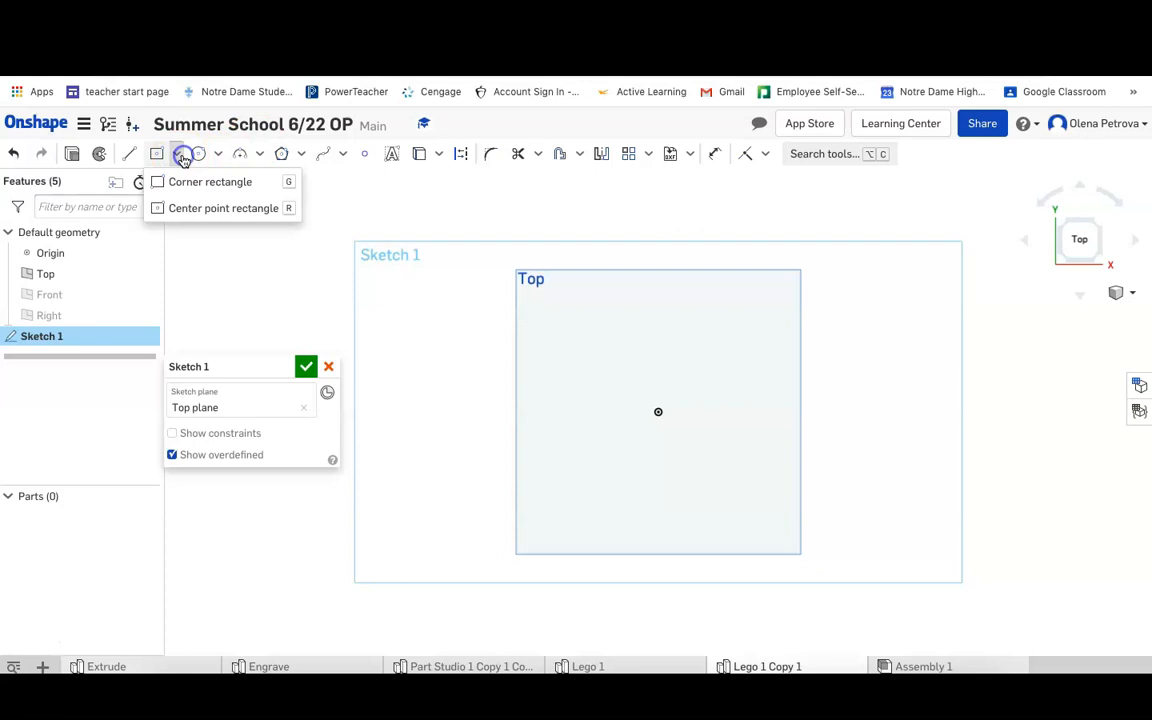
left_click(199, 210)
left_click(658, 411)
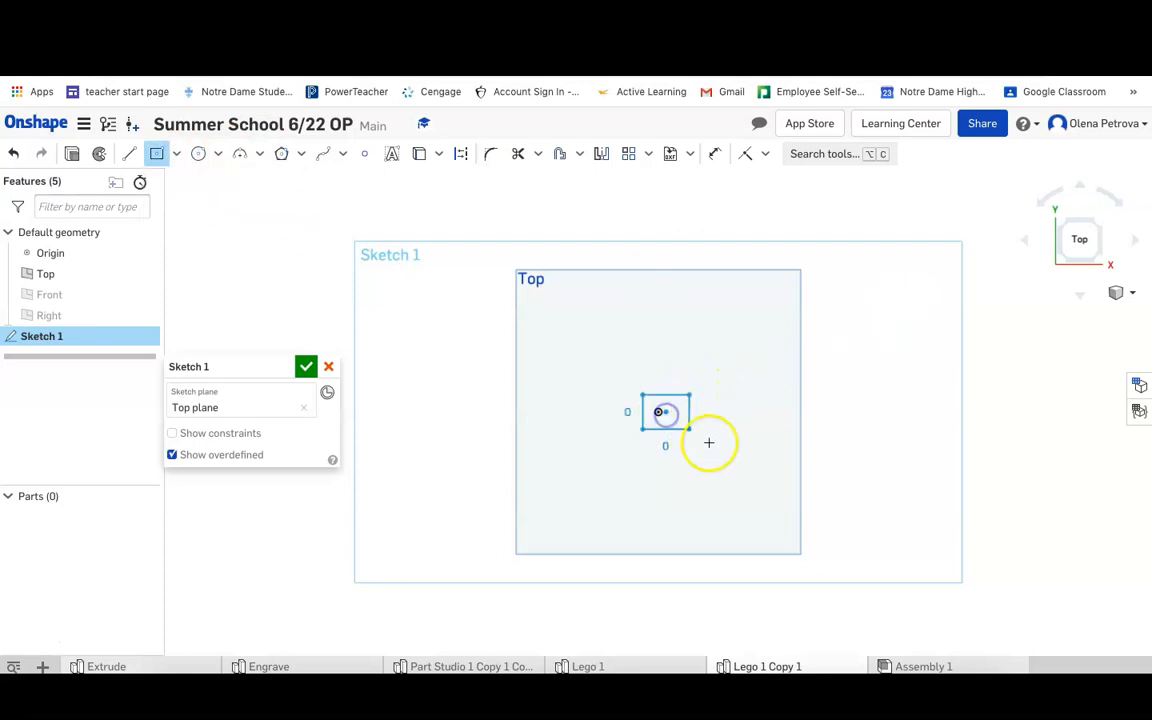
left_click(777, 521)
Step: Dimension the rectangle to 5 in wide and 6 in high
left_click(716, 153)
left_click(663, 302)
left_click(663, 268)
type("5")
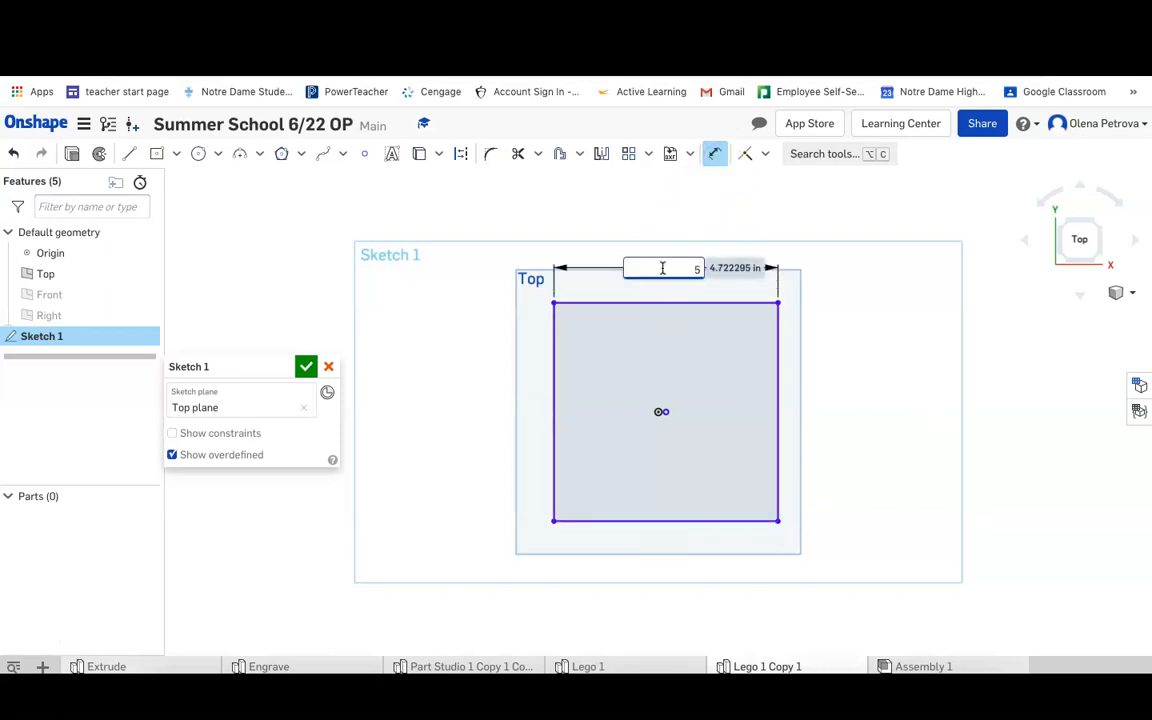
key("Return")
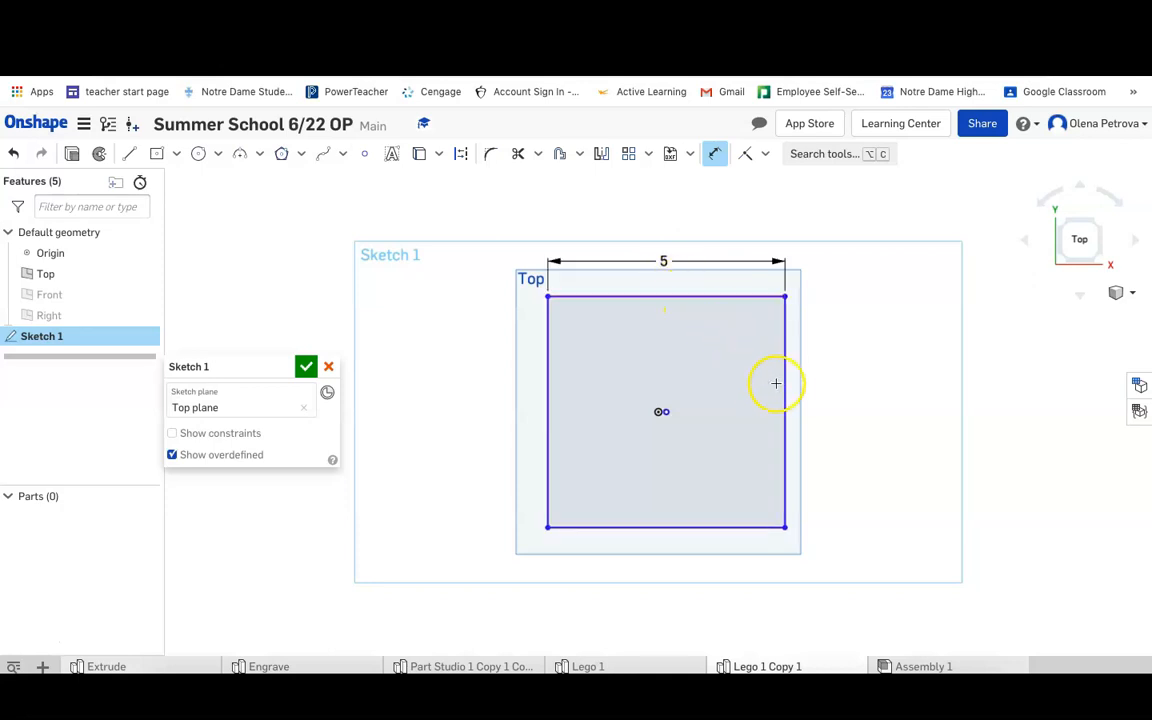
left_click(785, 386)
left_click(841, 393)
type("6")
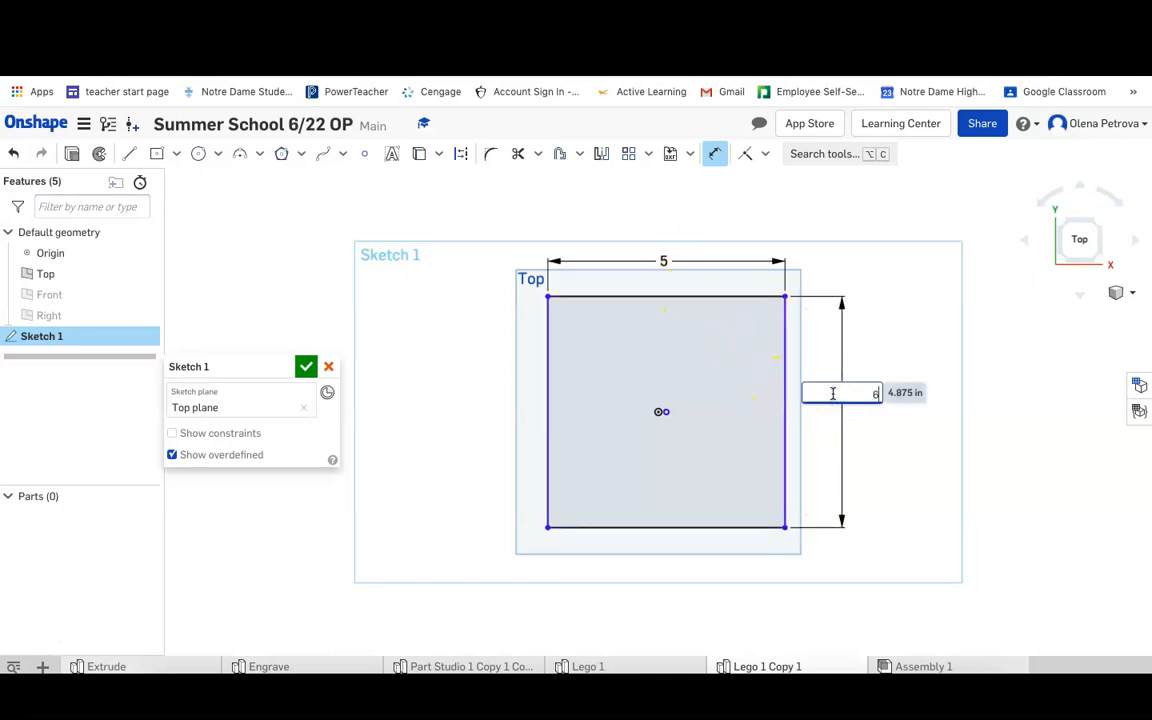
key("Return")
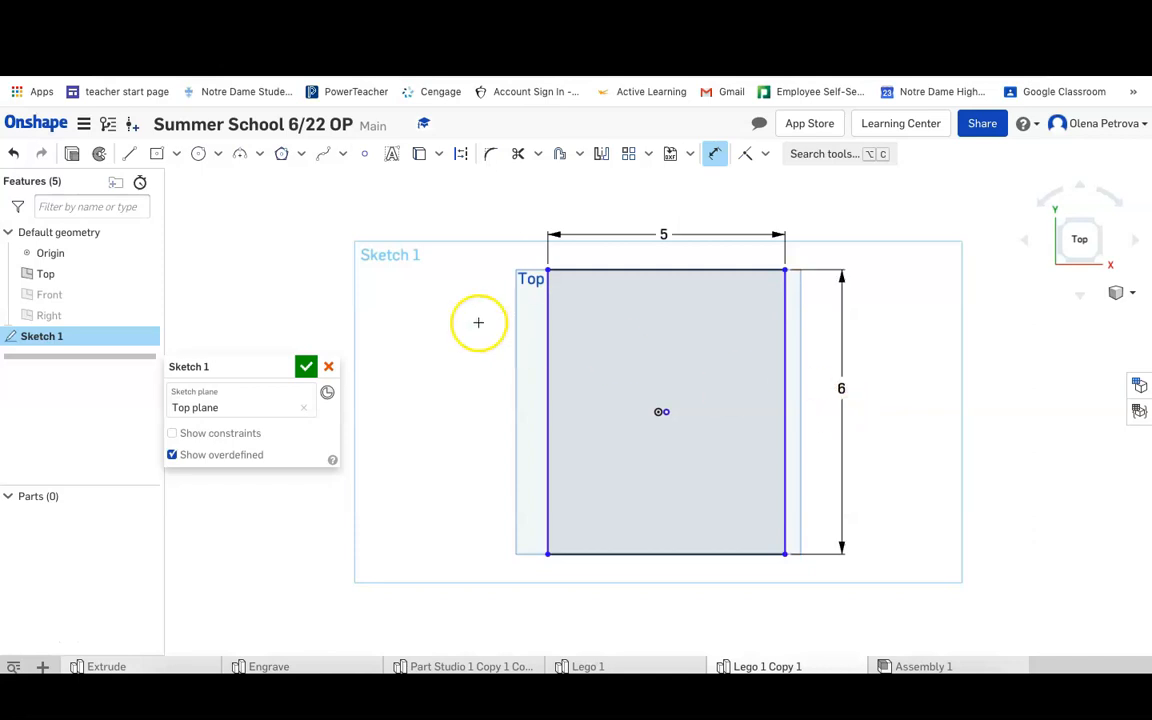
Step: Rename the rectangle sketch as Base and finish it
left_click(284, 369)
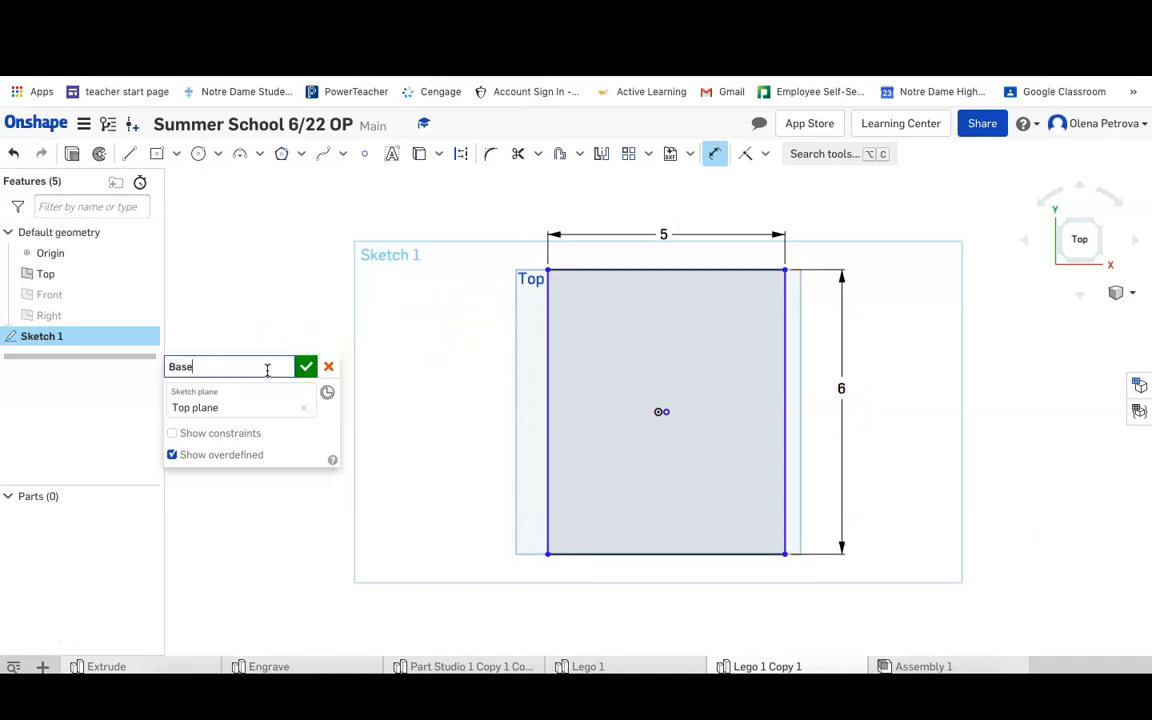
type("Base")
left_click(305, 367)
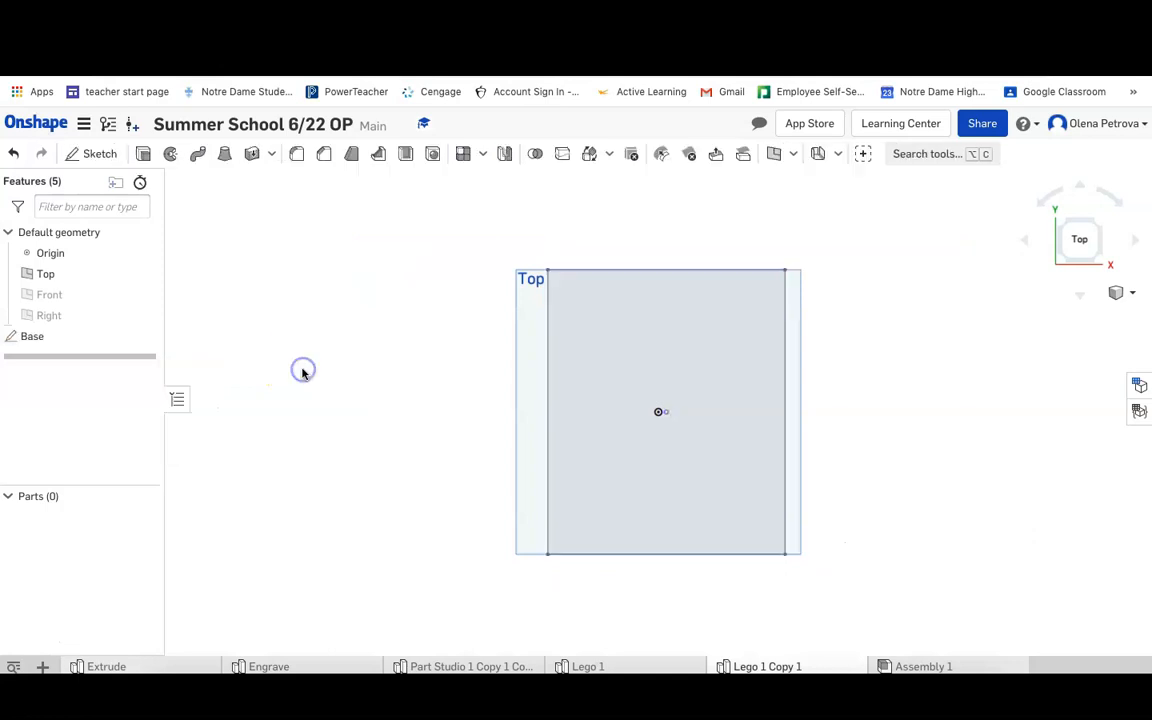
Step: Extrude the Base sketch region 0.25 in as a new solid and rename the extrude feature as Base
left_click(1118, 292)
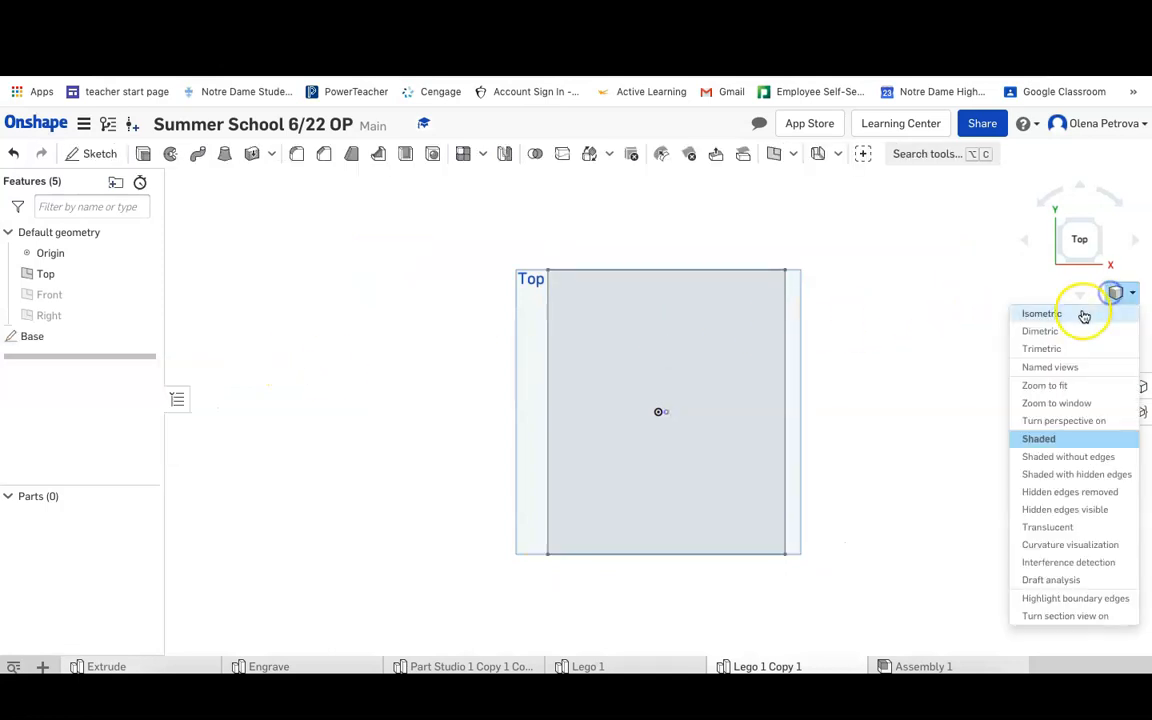
left_click(1083, 316)
scroll(891, 377, "down", 3)
scroll(889, 377, "up", 2)
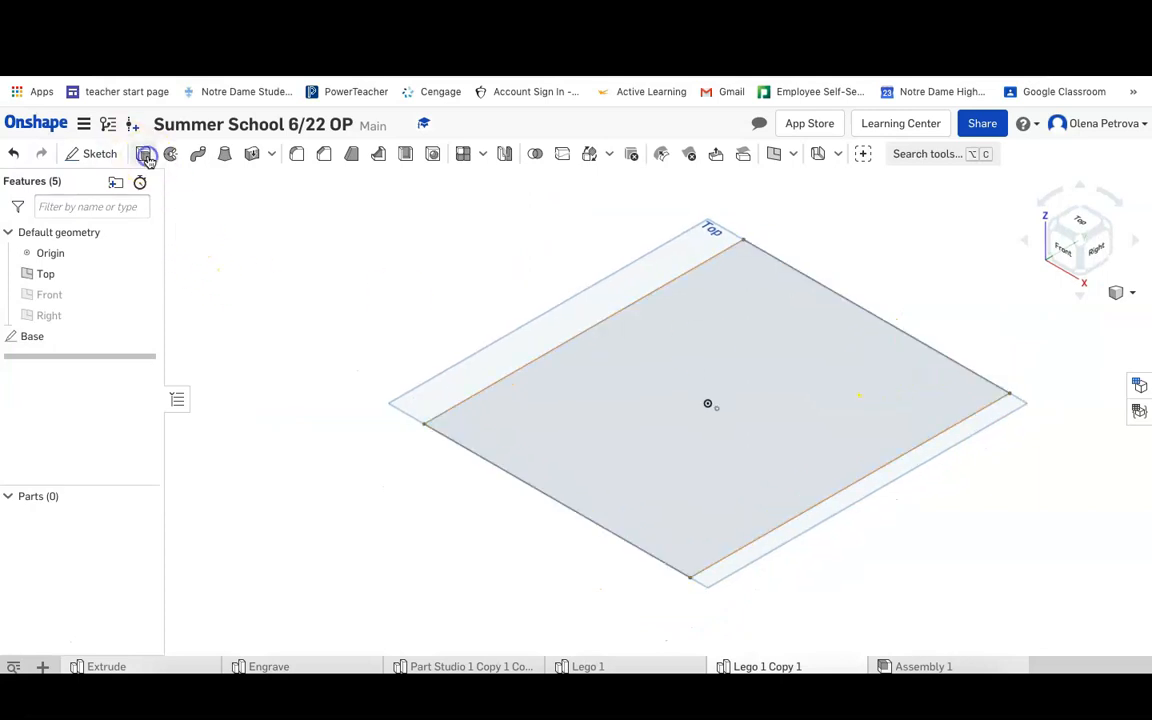
left_click(146, 155)
left_click(712, 404)
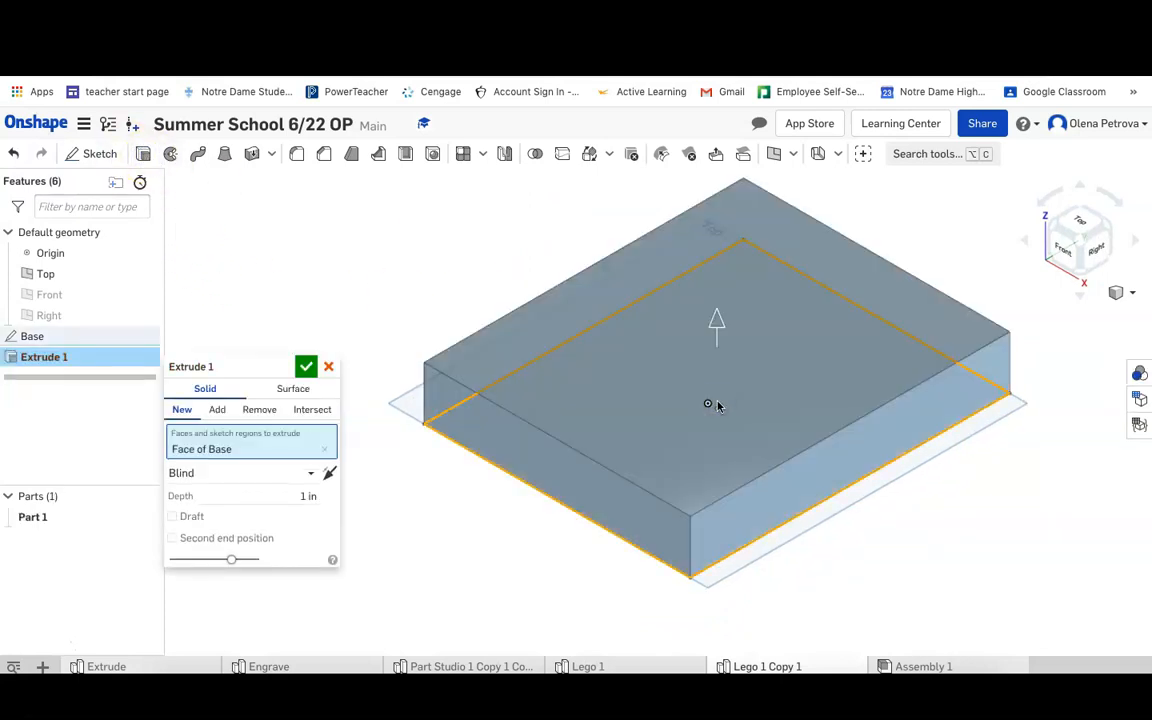
left_click(308, 497)
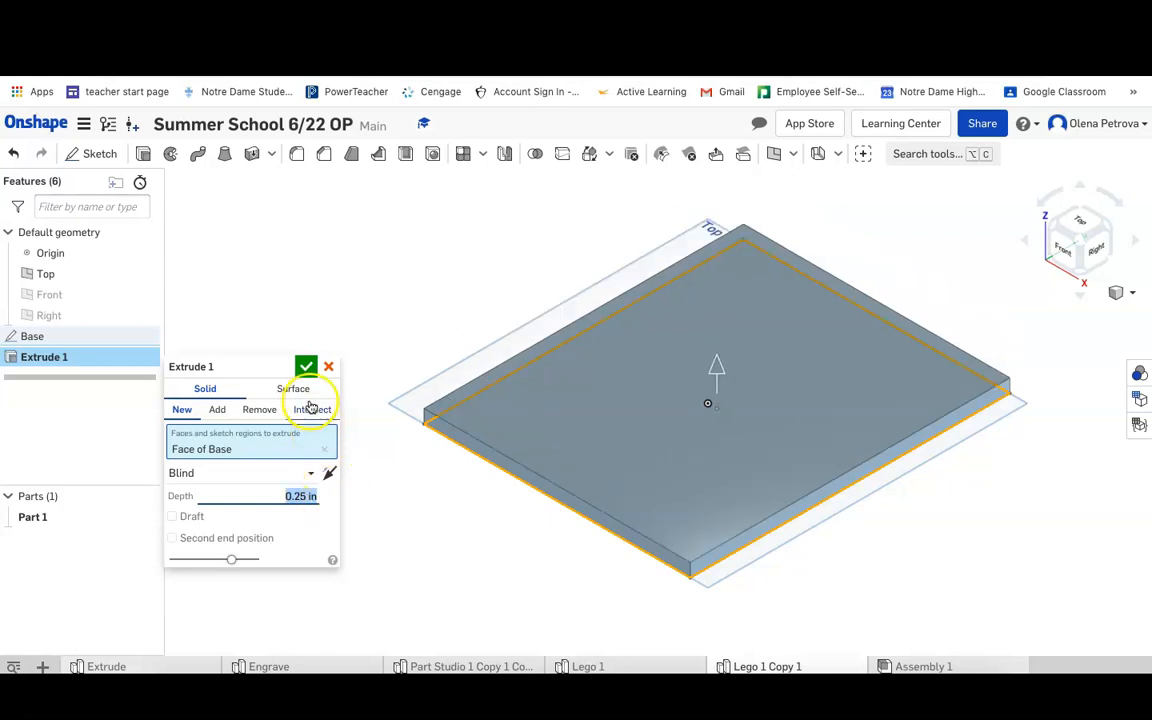
left_click(306, 367)
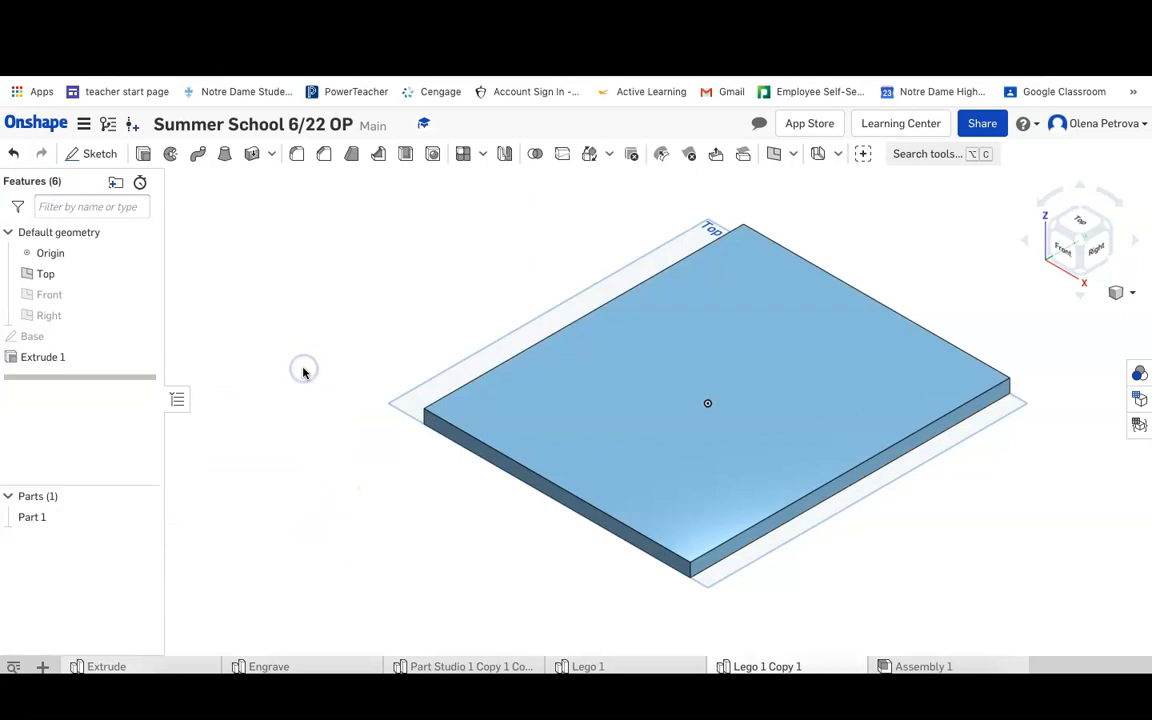
double_click(68, 358)
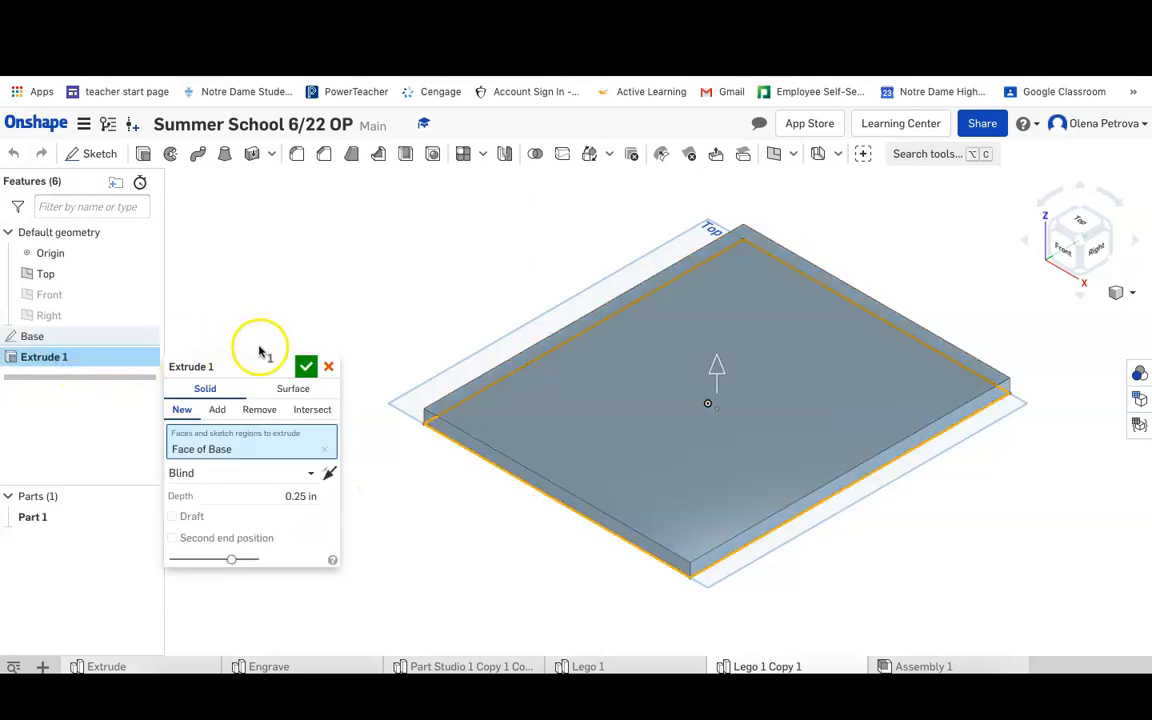
left_click(306, 367)
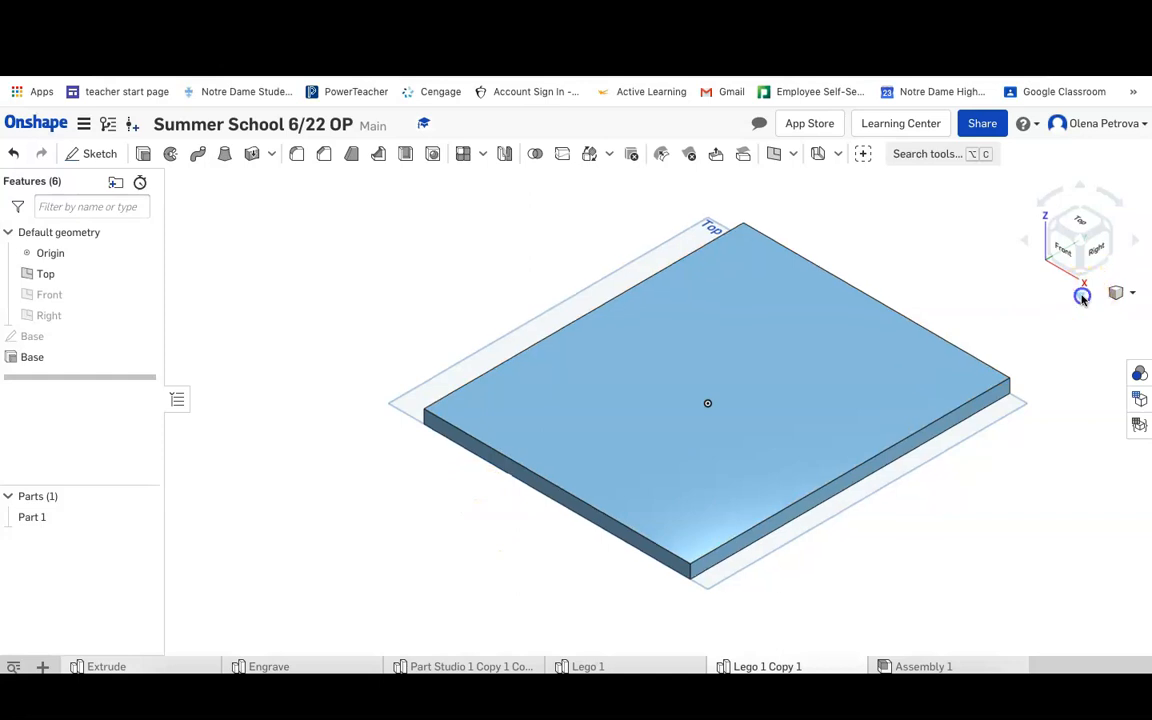
Step: Start a sketch on the bottom face of the base plate, viewed normal to the sketch plane
left_click(1082, 297)
left_click(1082, 297)
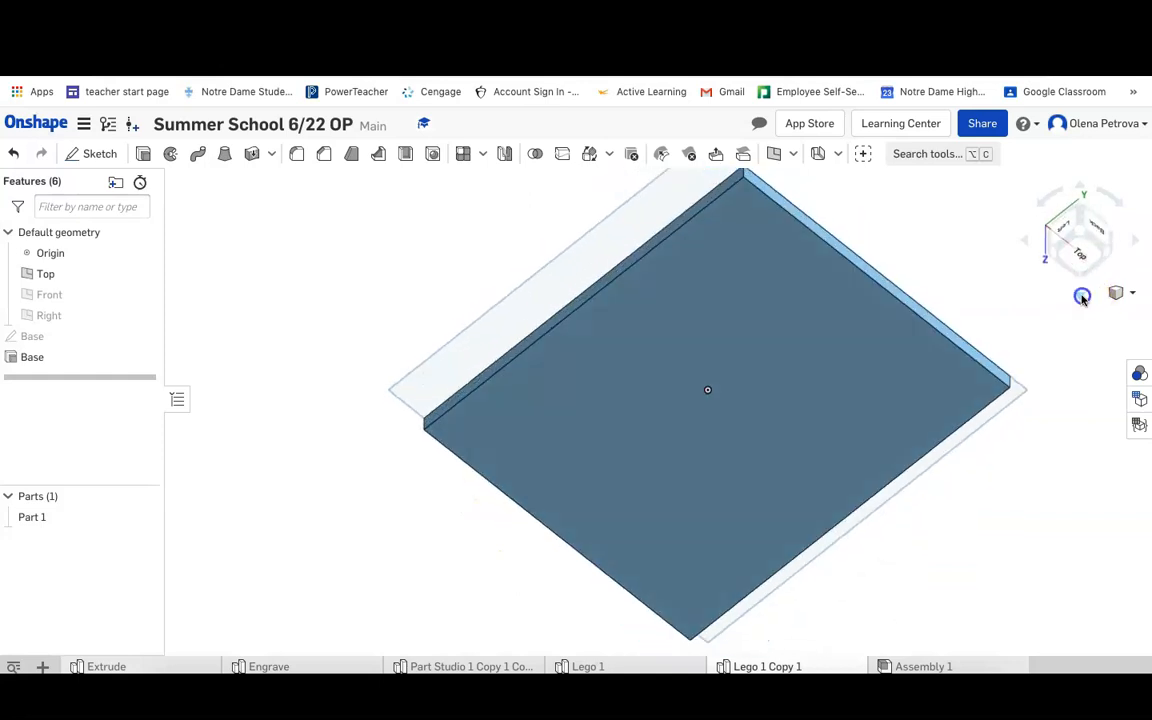
left_click(1082, 297)
left_click(1082, 297)
left_click(95, 155)
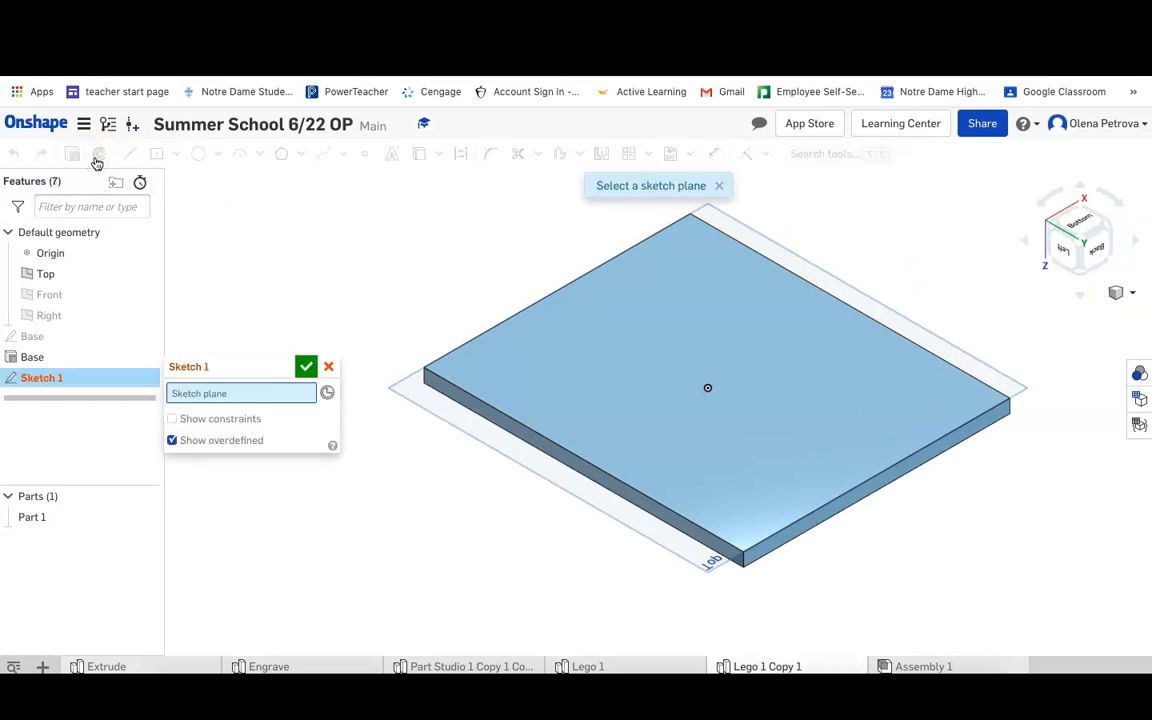
left_click(585, 358)
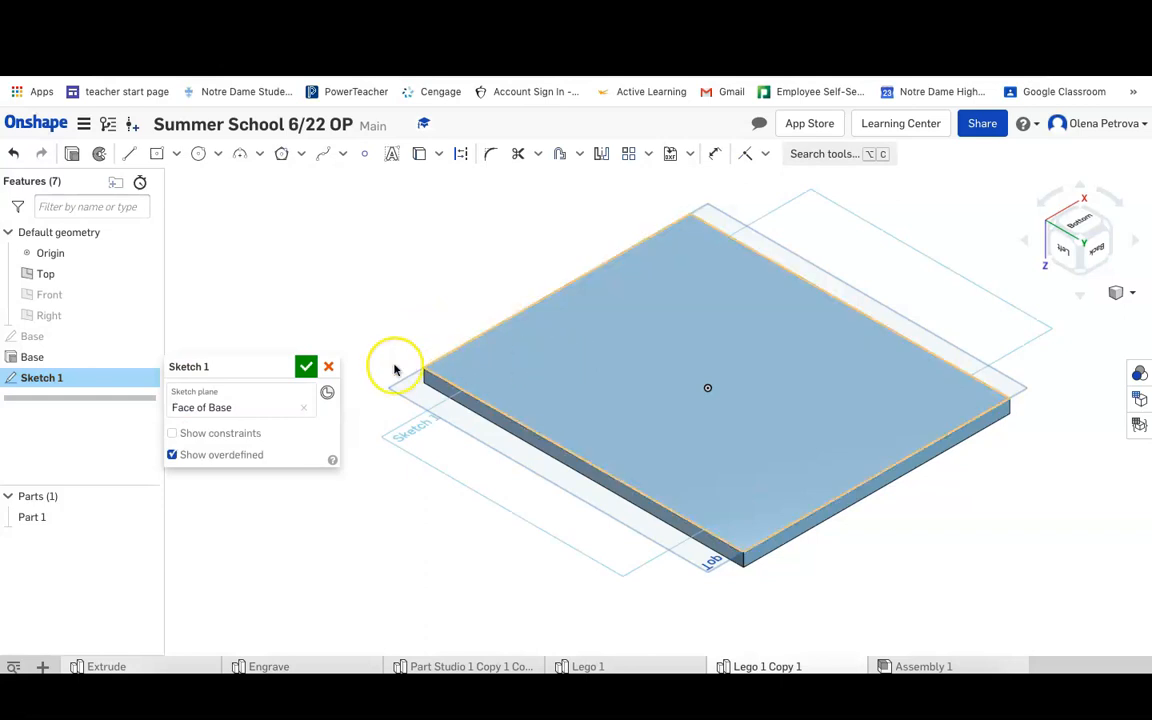
right_click(648, 404)
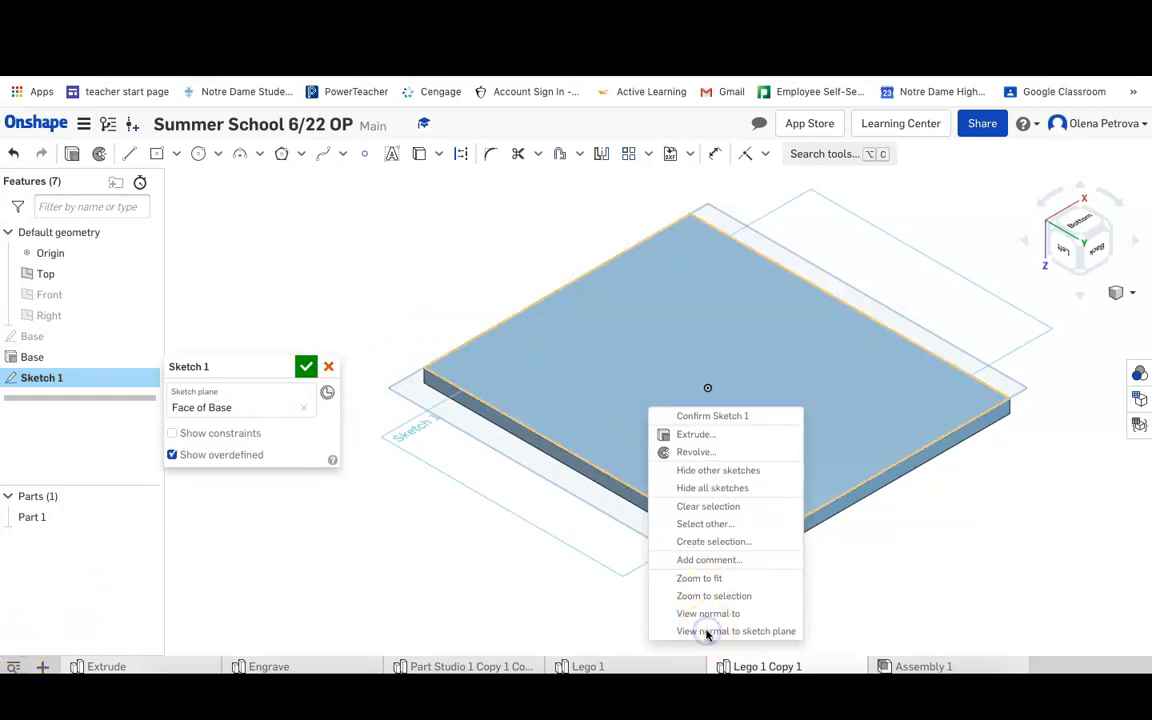
left_click(707, 631)
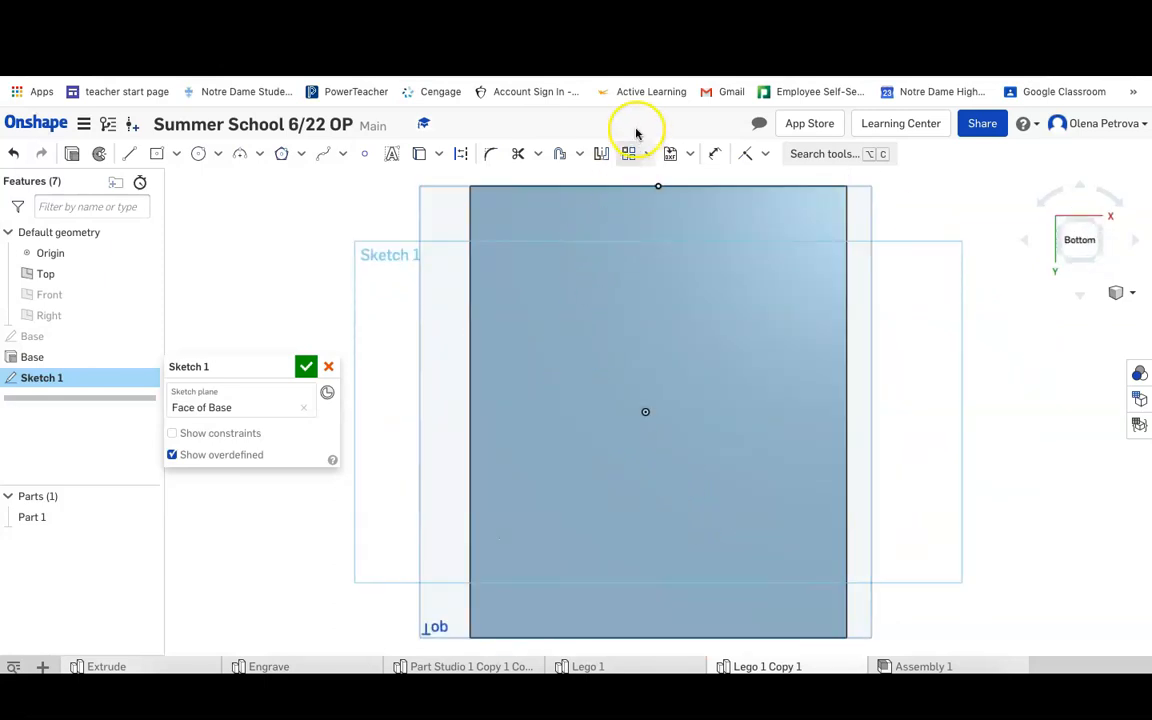
Step: Offset all four outer edges of the plate's bottom face inward by 0.25 in
left_click(580, 154)
left_click(582, 154)
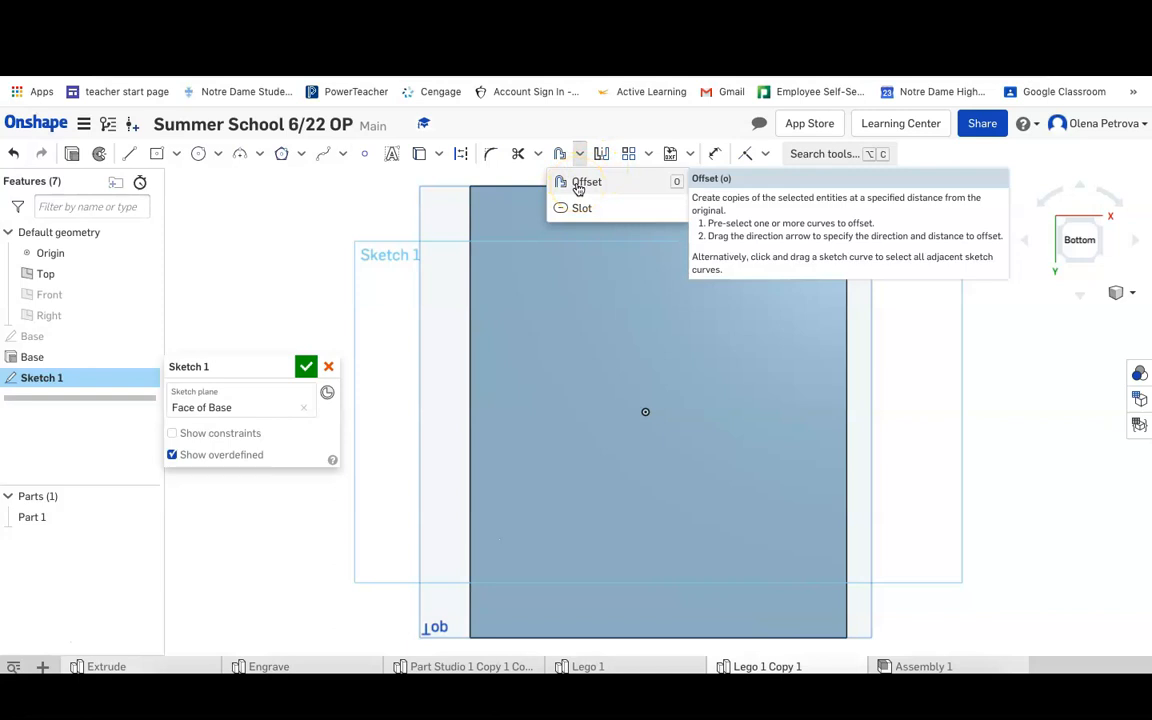
left_click(520, 188)
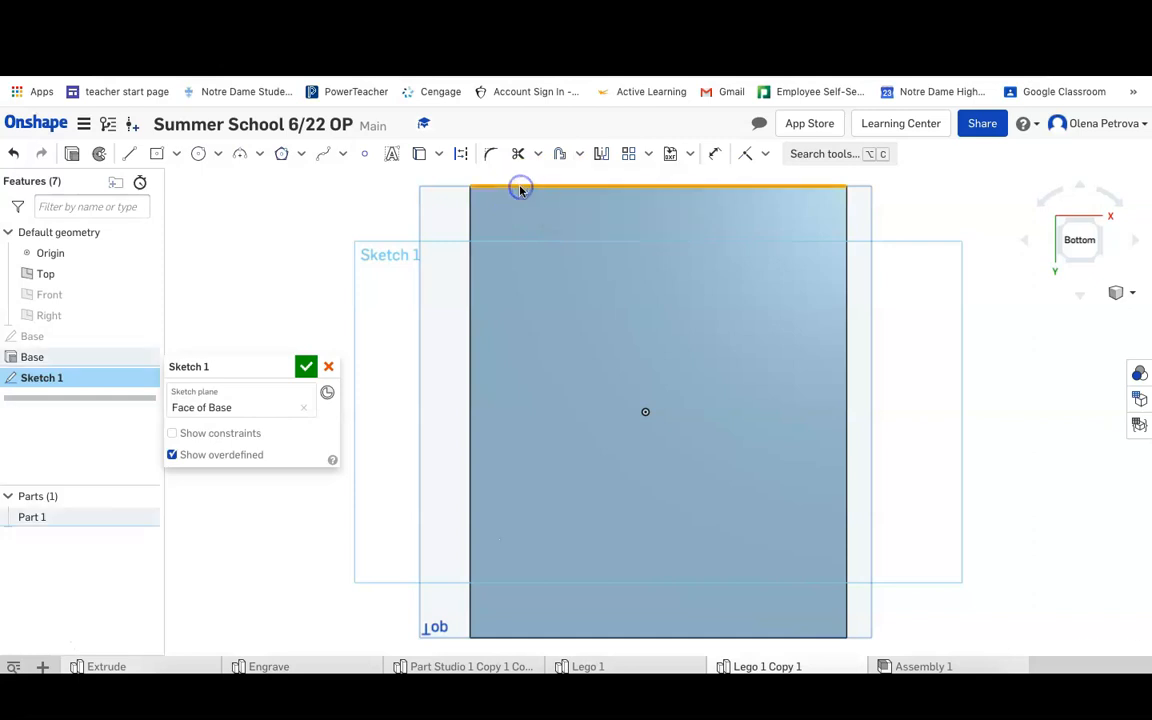
left_click(470, 273)
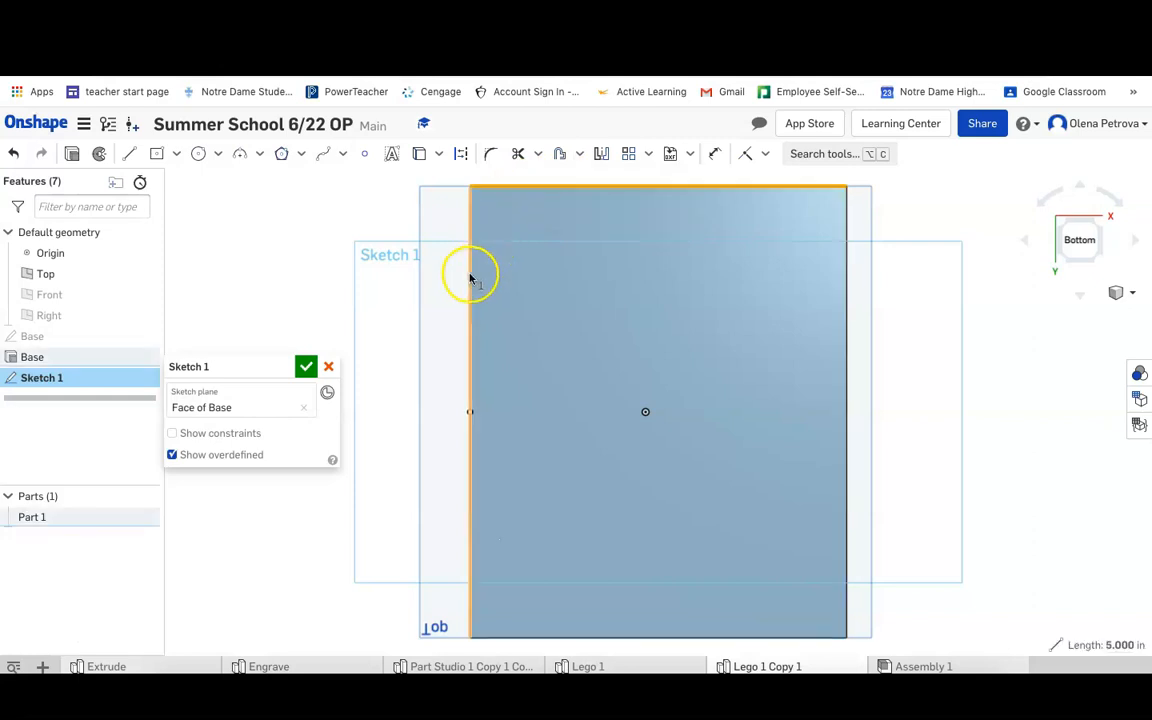
left_click(662, 636)
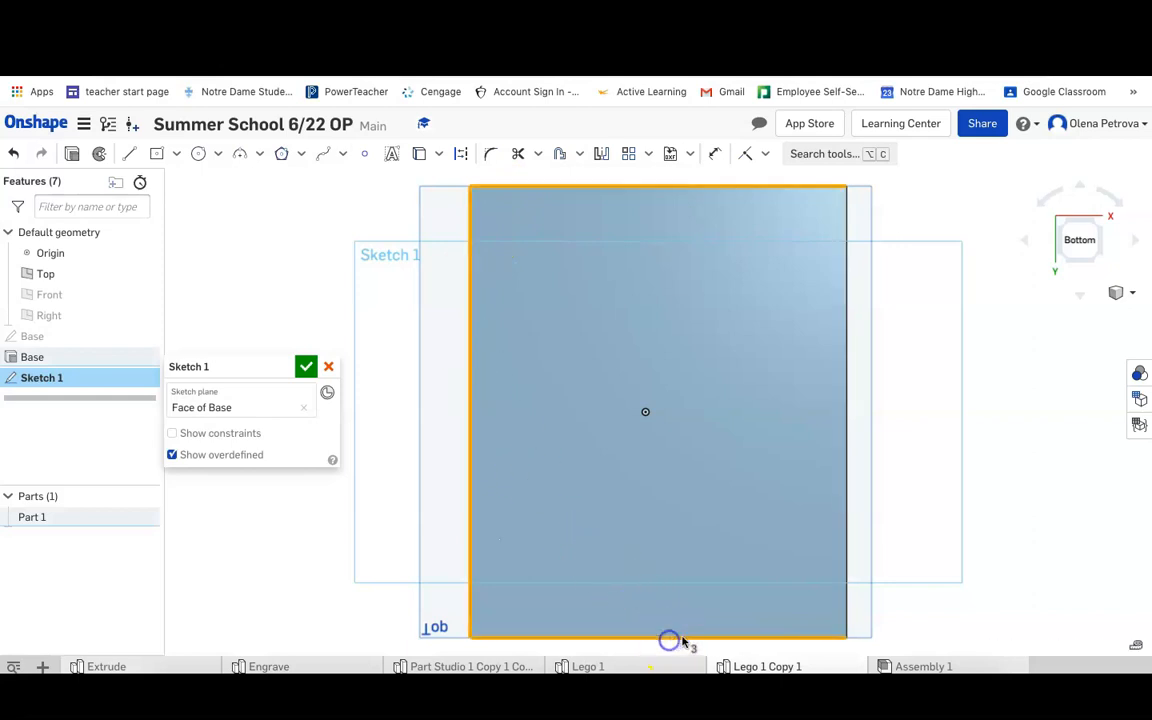
left_click(843, 503)
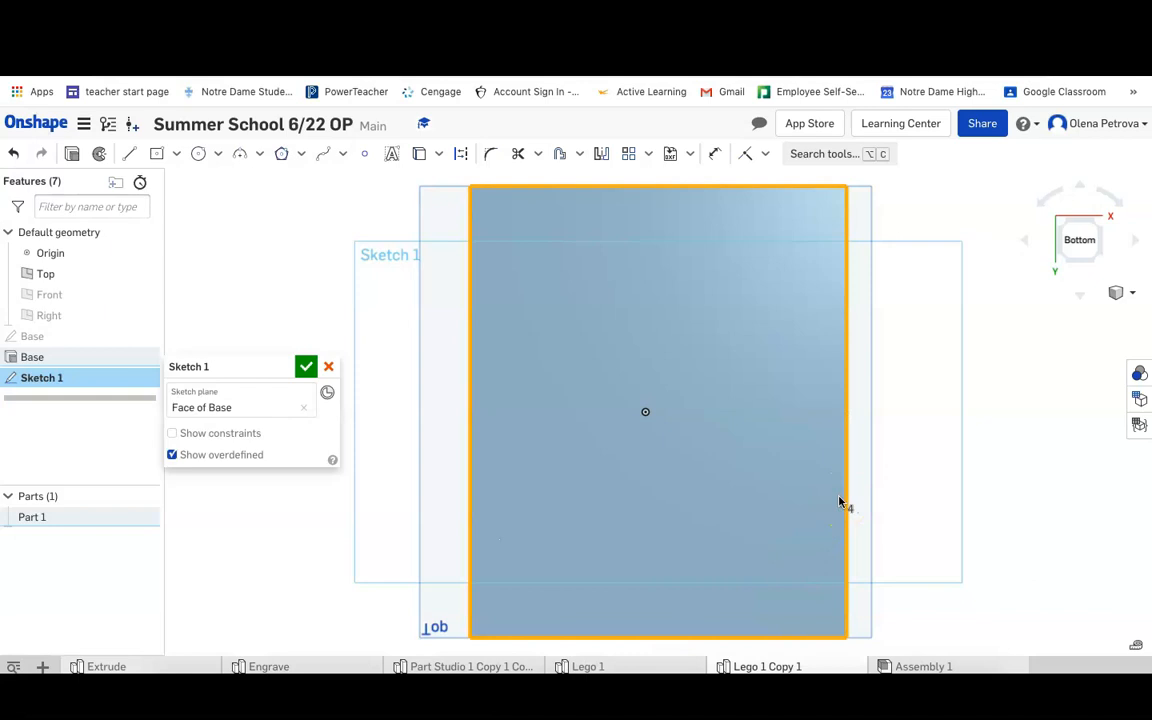
left_click(580, 155)
left_click(586, 184)
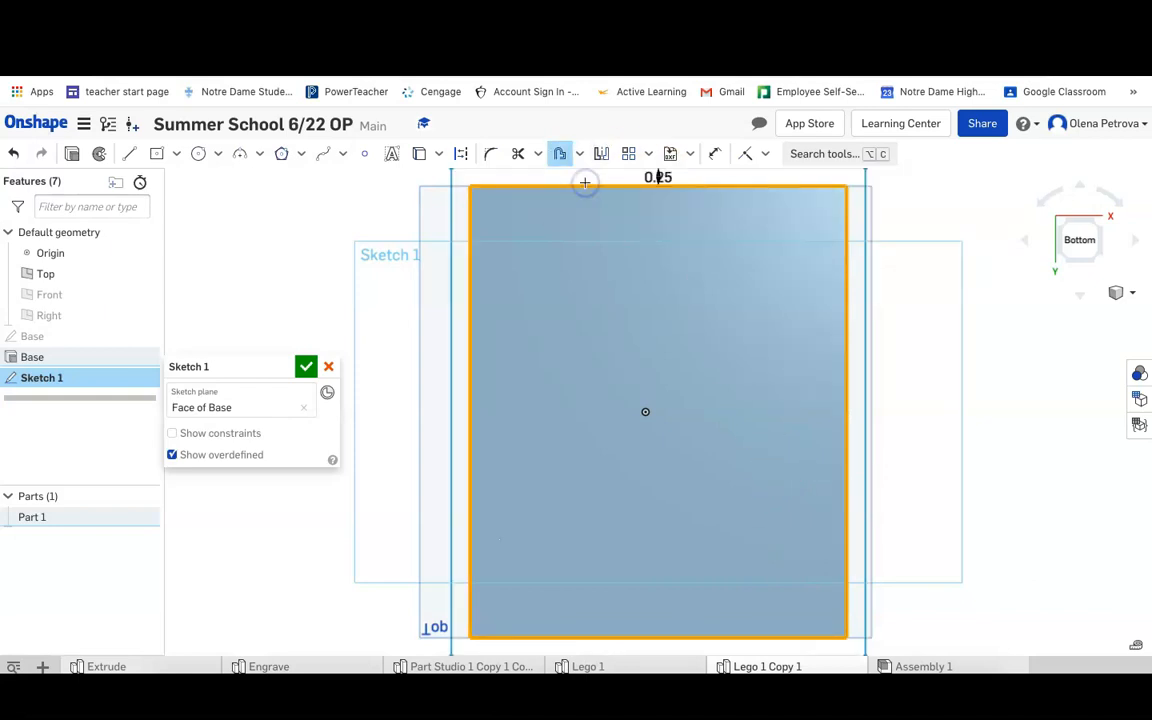
double_click(660, 177)
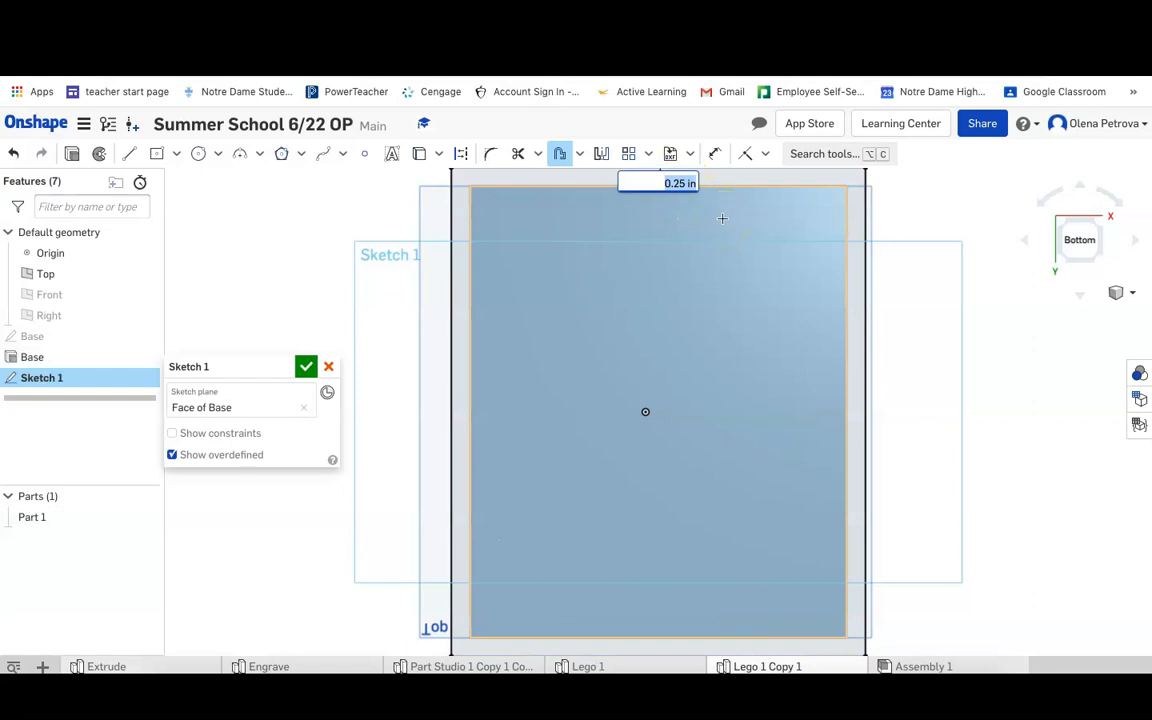
left_click(675, 183)
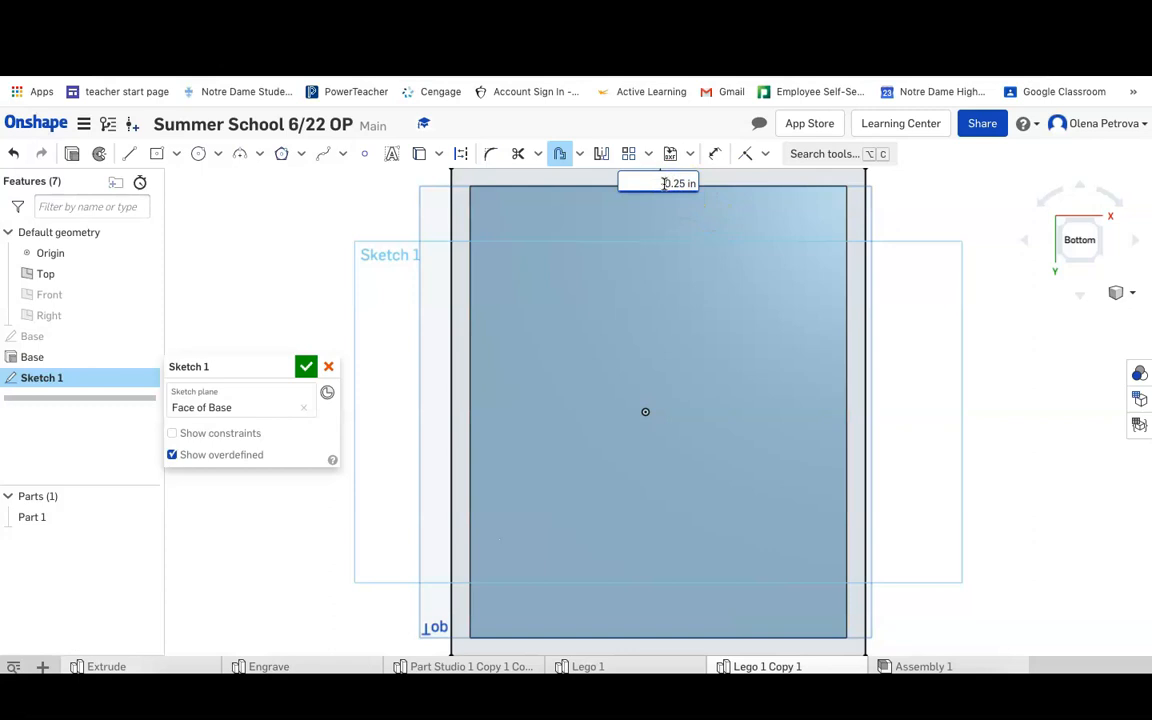
key("Return")
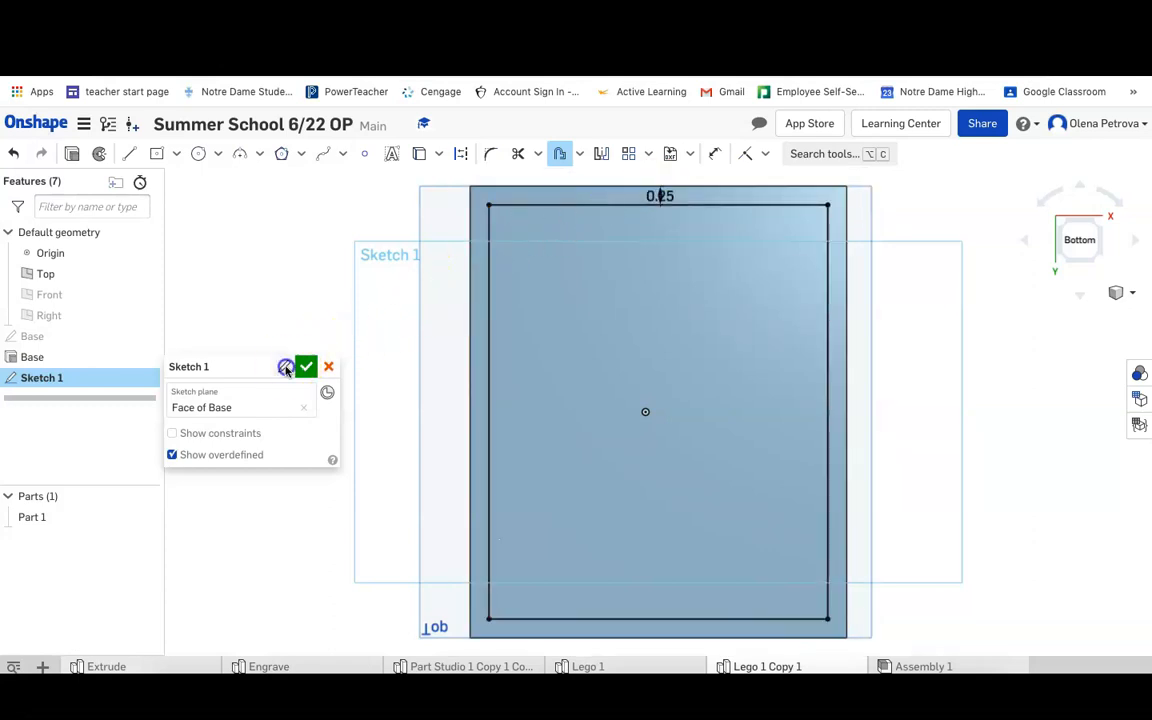
Step: Rename the inset sketch as Offset and finish it
left_click(286, 367)
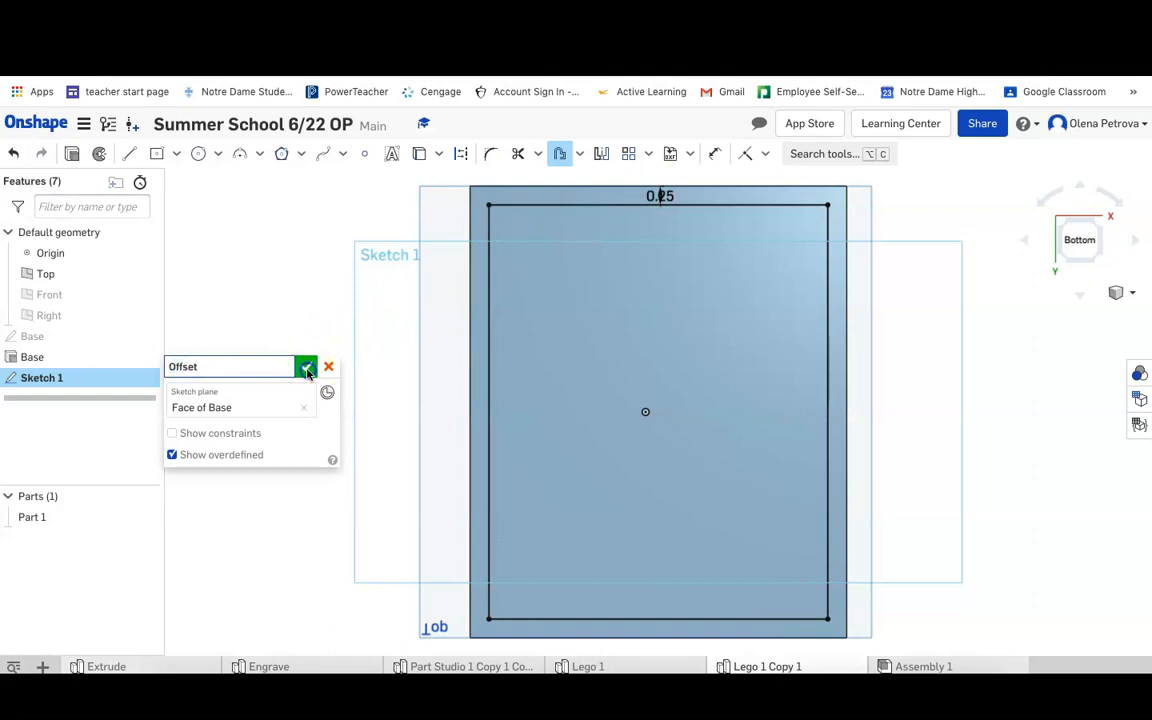
left_click(306, 367)
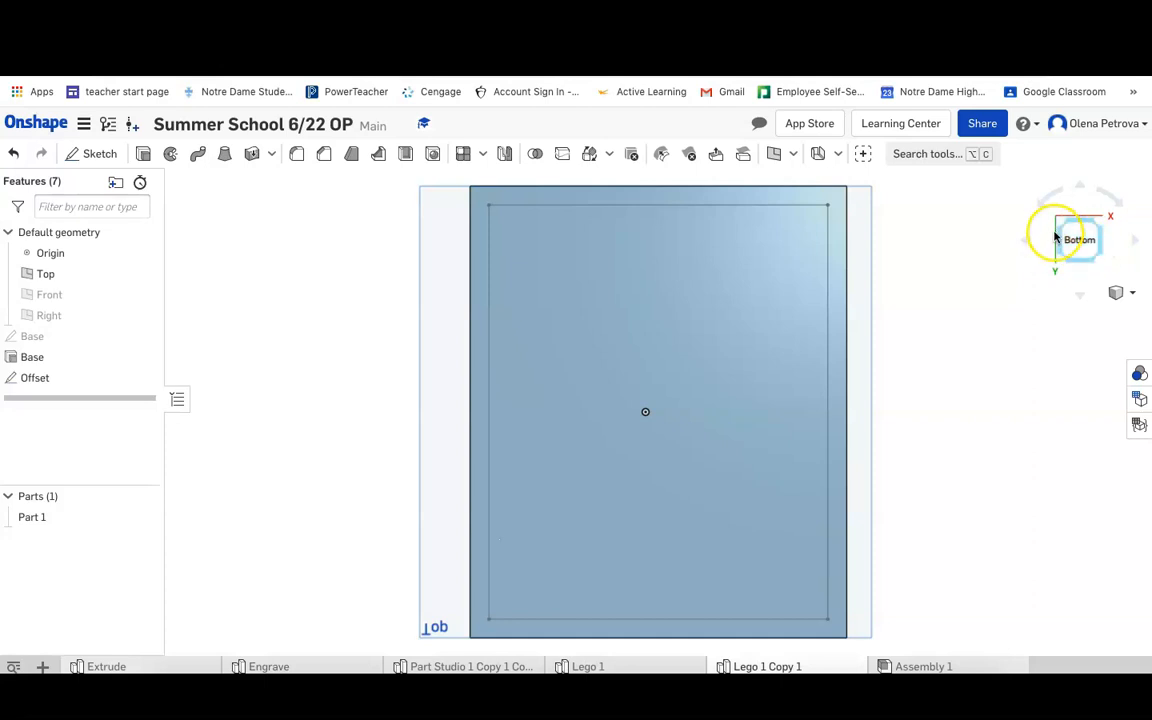
Step: Extrude the inner region of the Offset sketch 0.15 in, adding it to Part 1
left_click(142, 156)
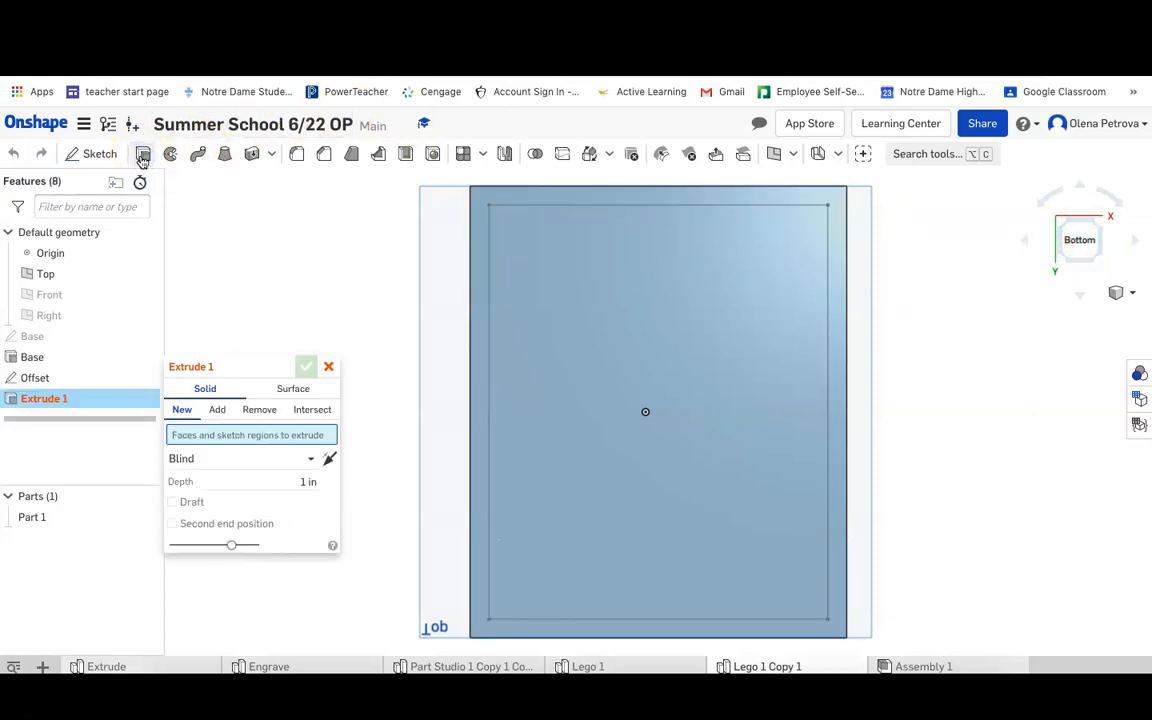
left_click(576, 280)
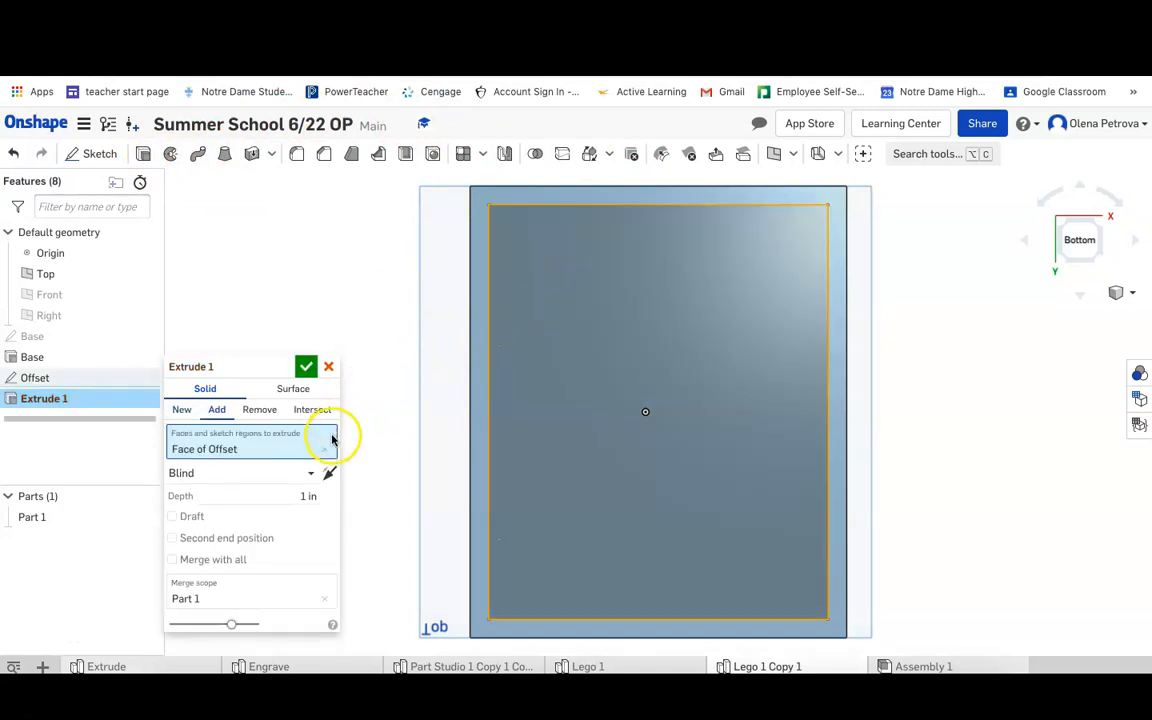
left_click(307, 494)
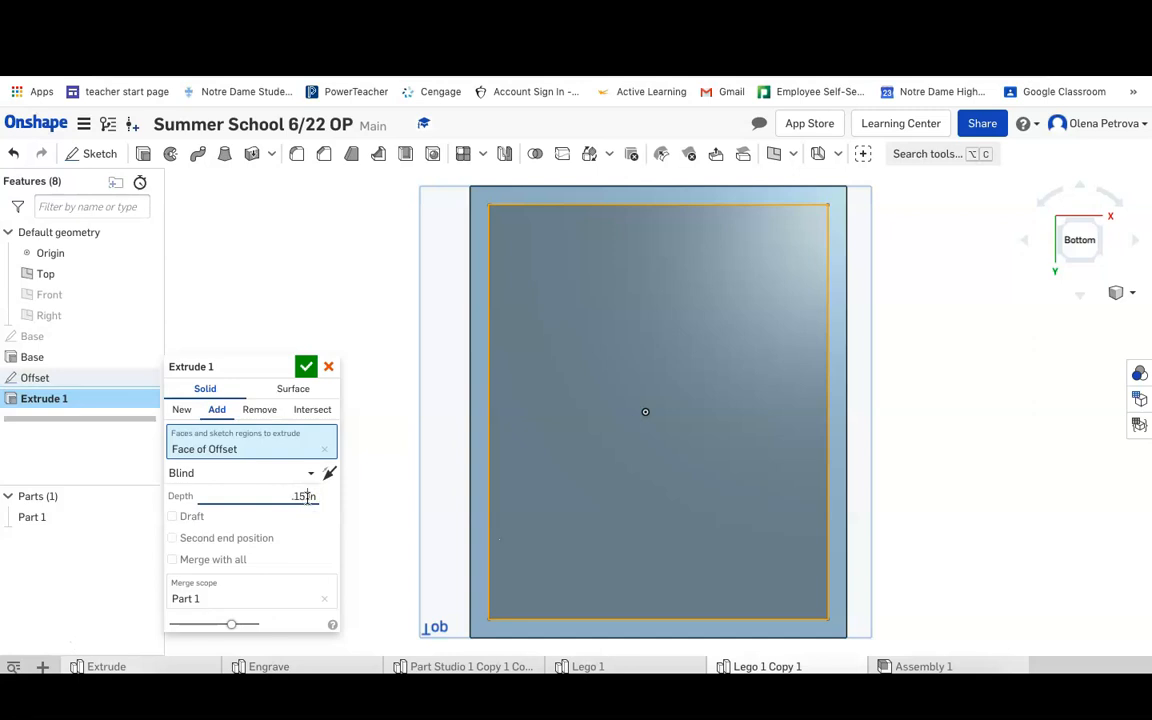
left_click(329, 473)
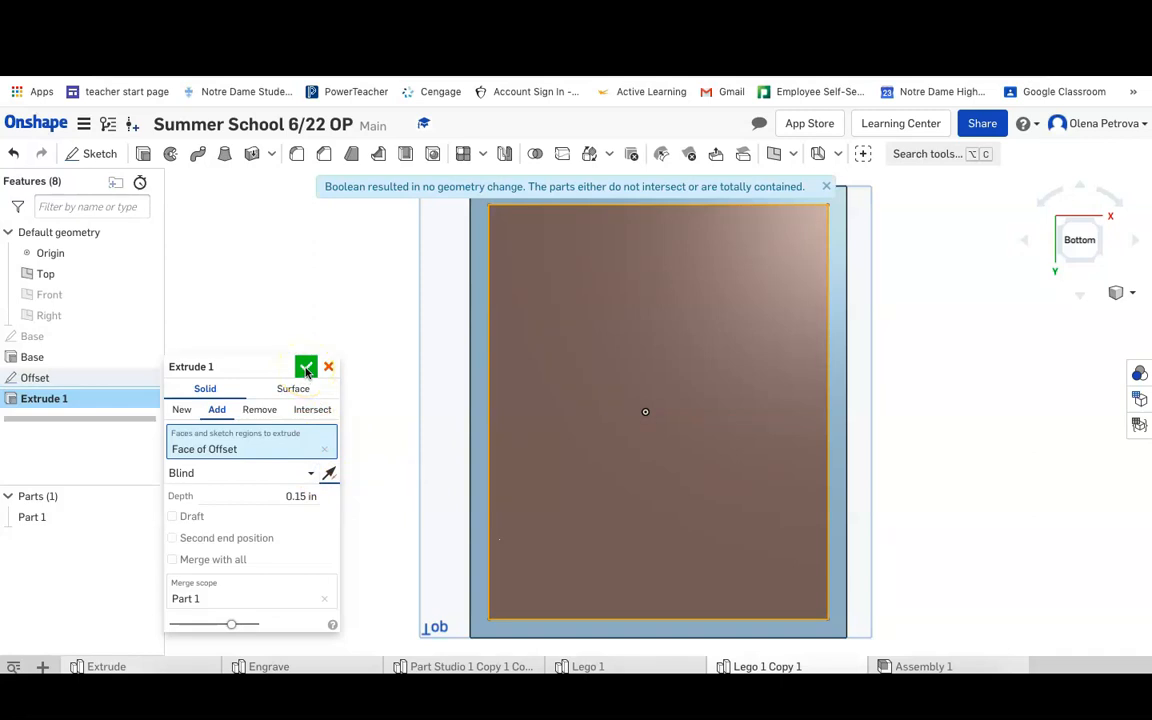
left_click(328, 475)
left_click(306, 368)
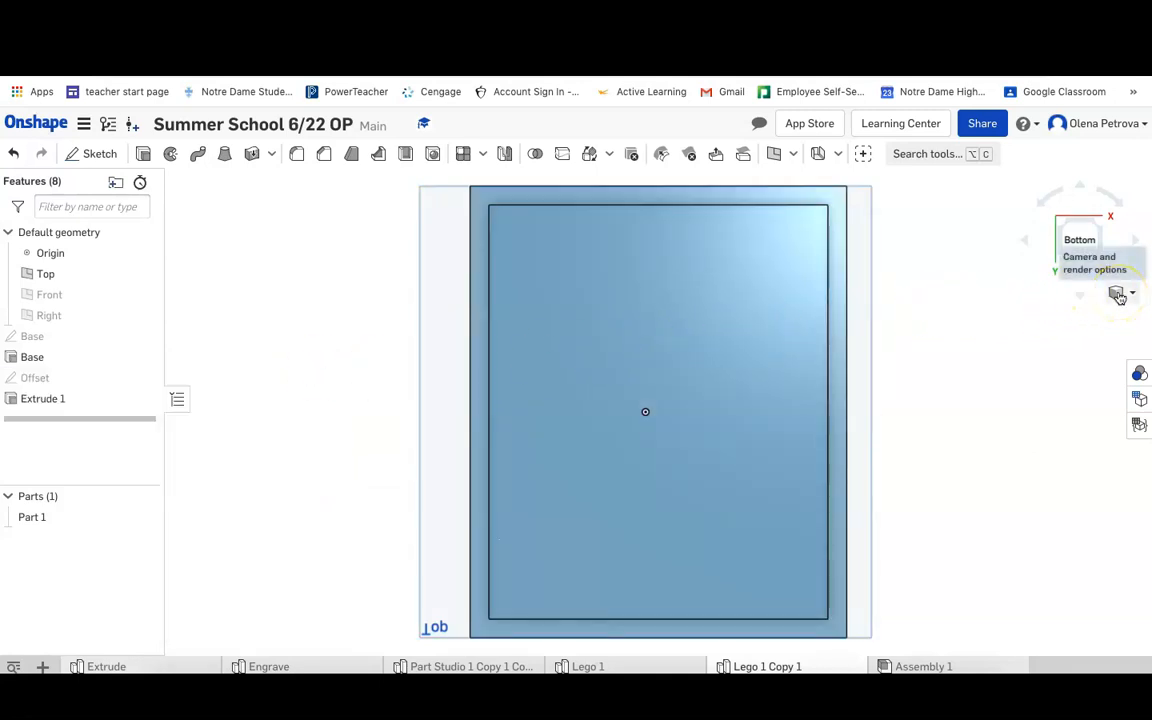
Step: Change the inner region's extrude to remove material in the opposite direction, into the plate, and rename the feature as Offset
left_click(64, 398)
double_click(64, 398)
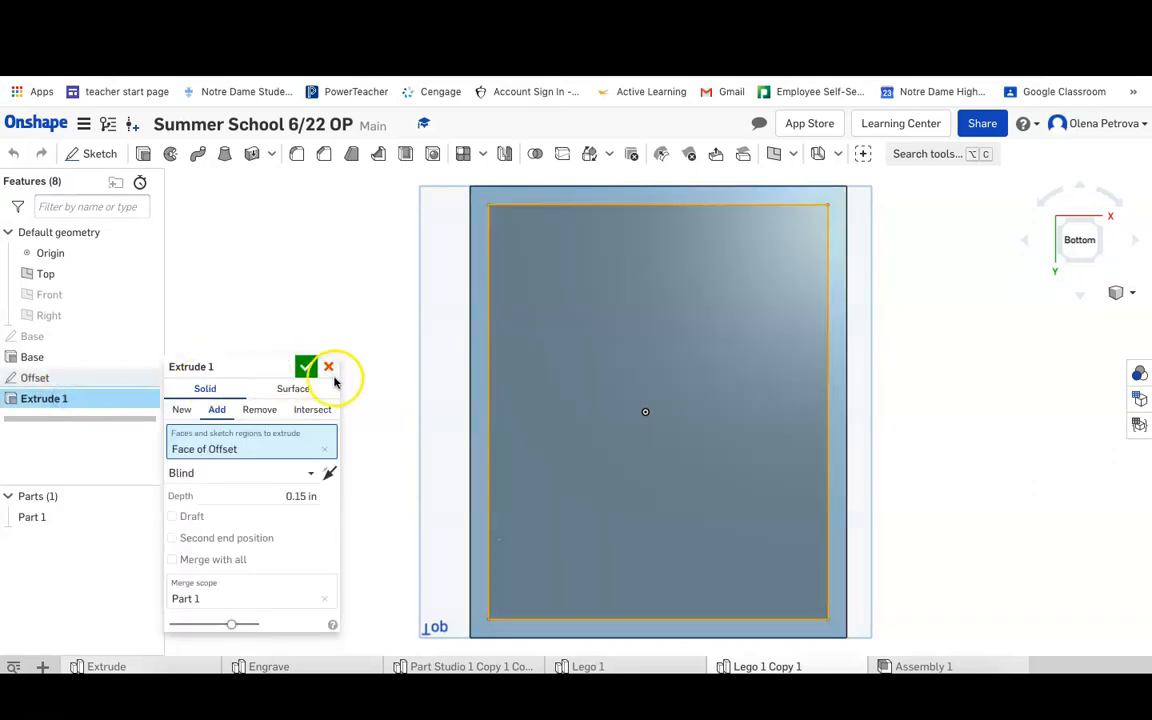
left_click(257, 411)
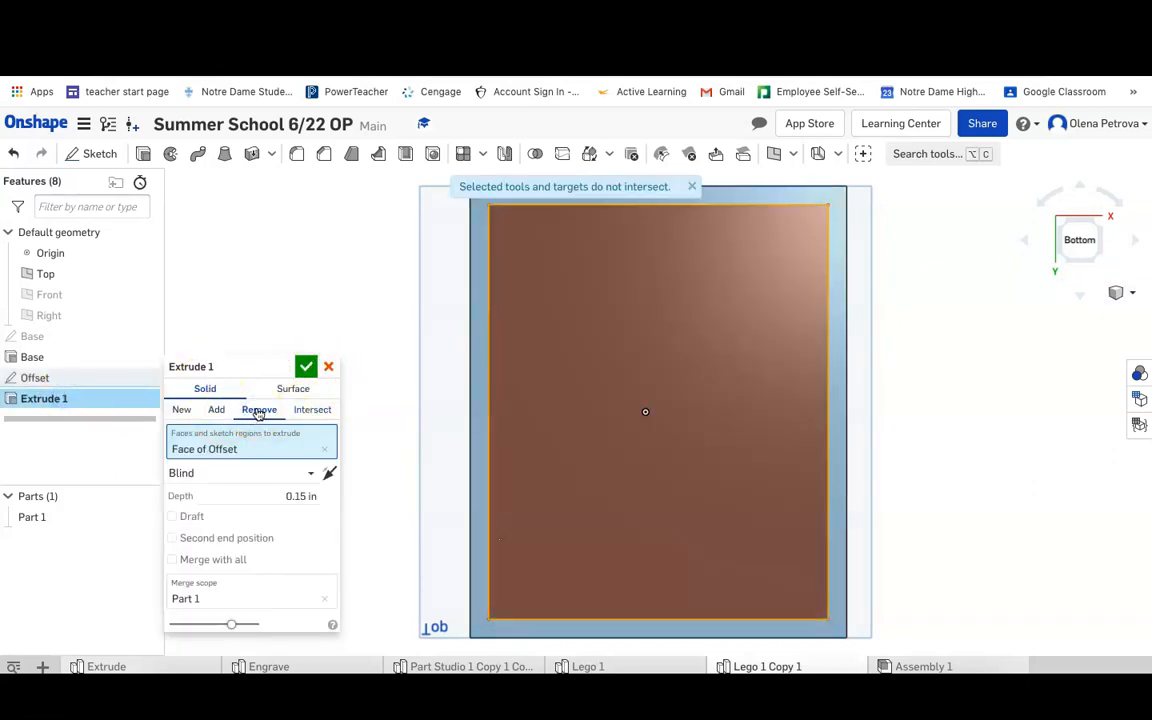
left_click(330, 473)
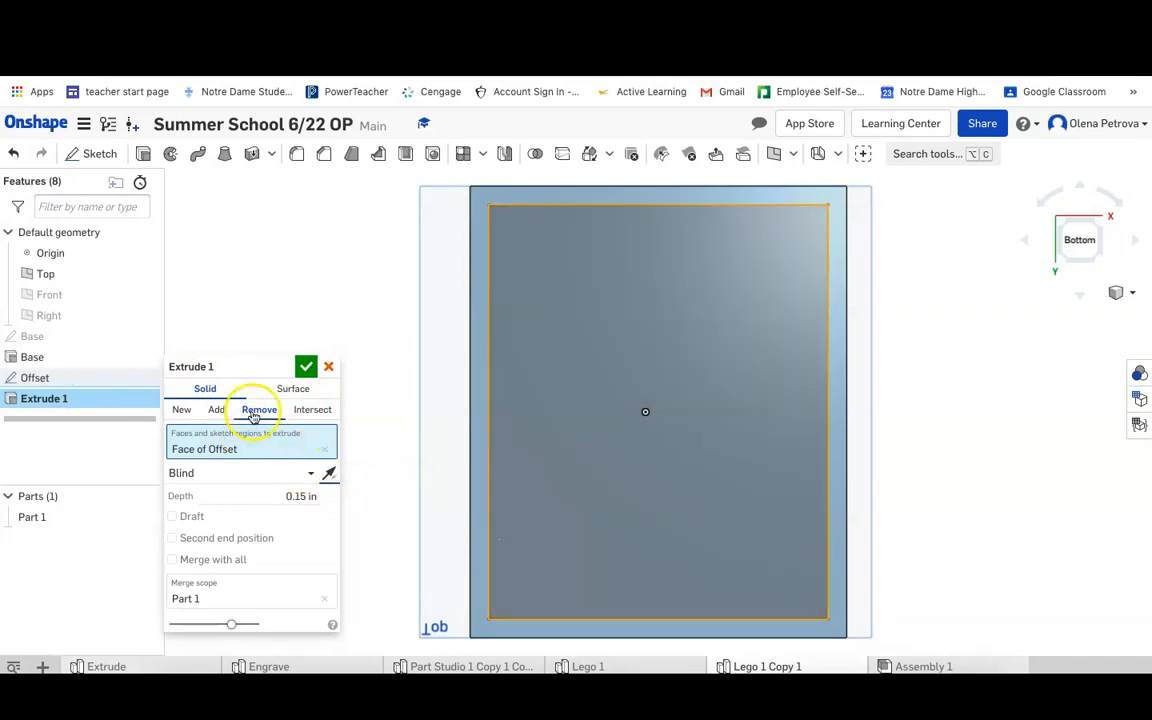
left_click(286, 369)
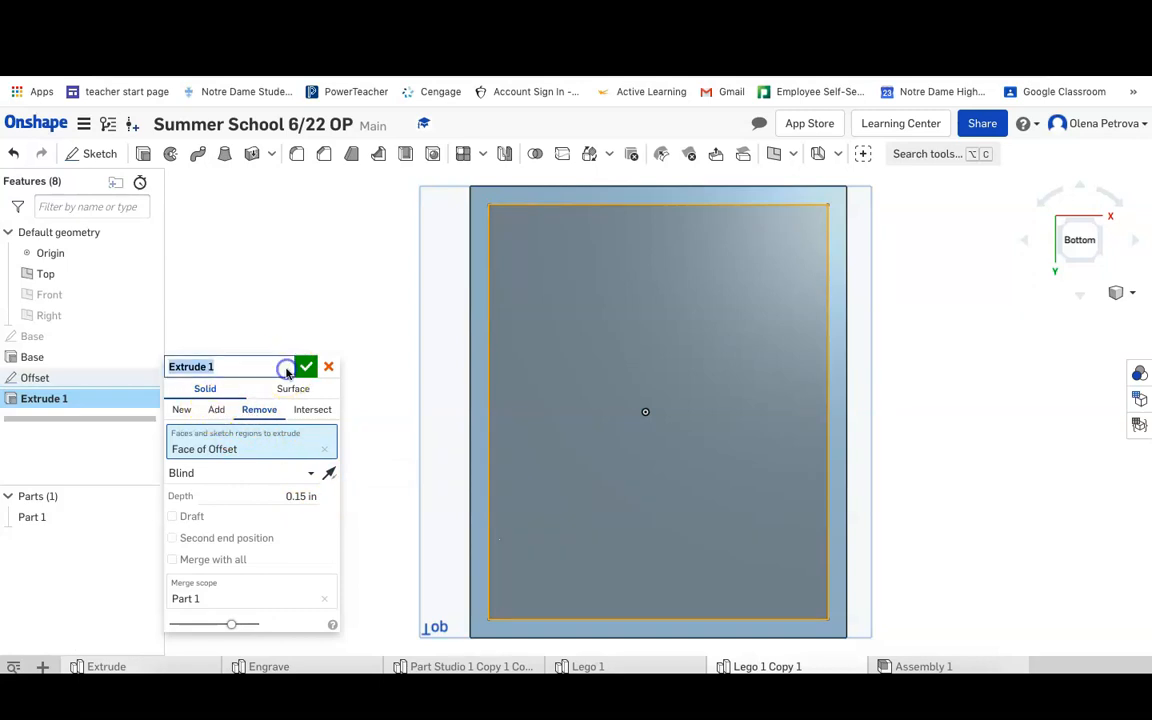
type("Offset")
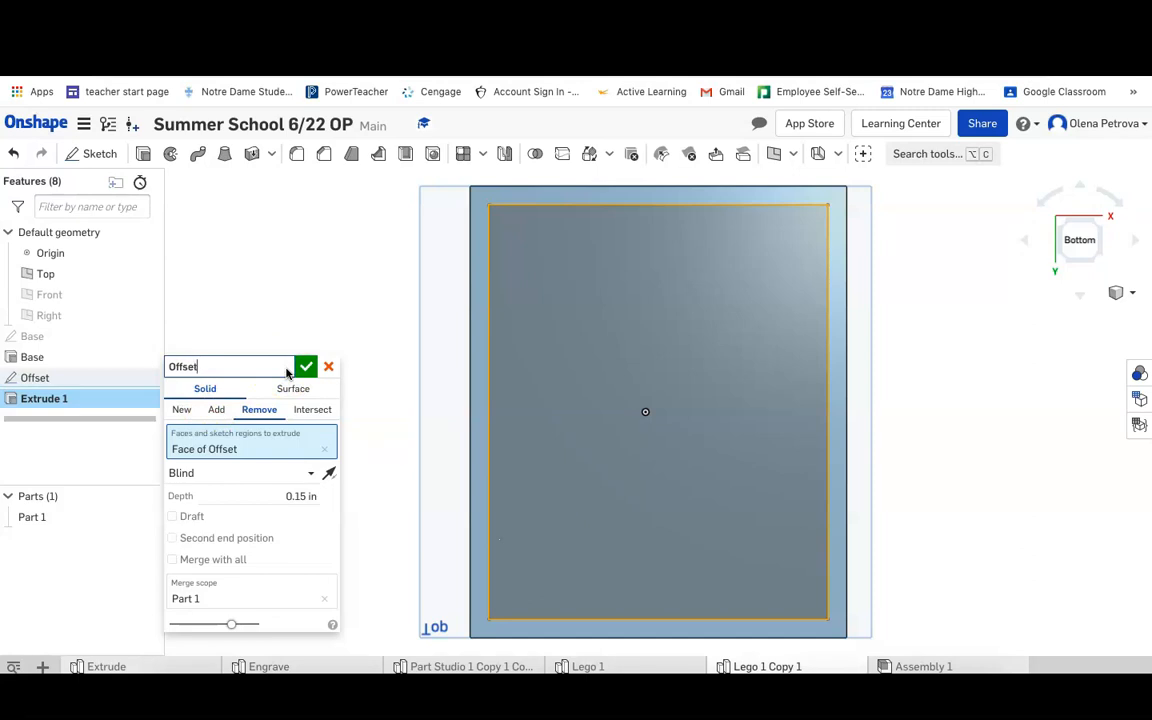
left_click(306, 367)
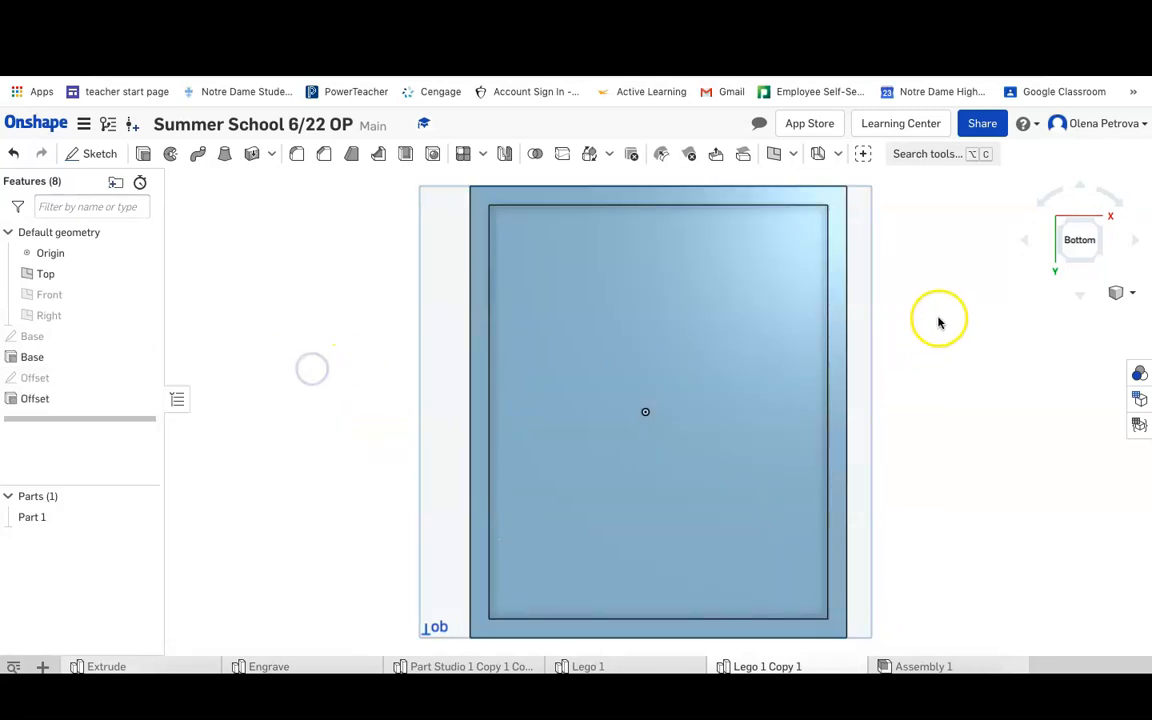
Step: Start a sketch on the top face of the base plate, viewed normal to the sketch plane
left_click(1119, 297)
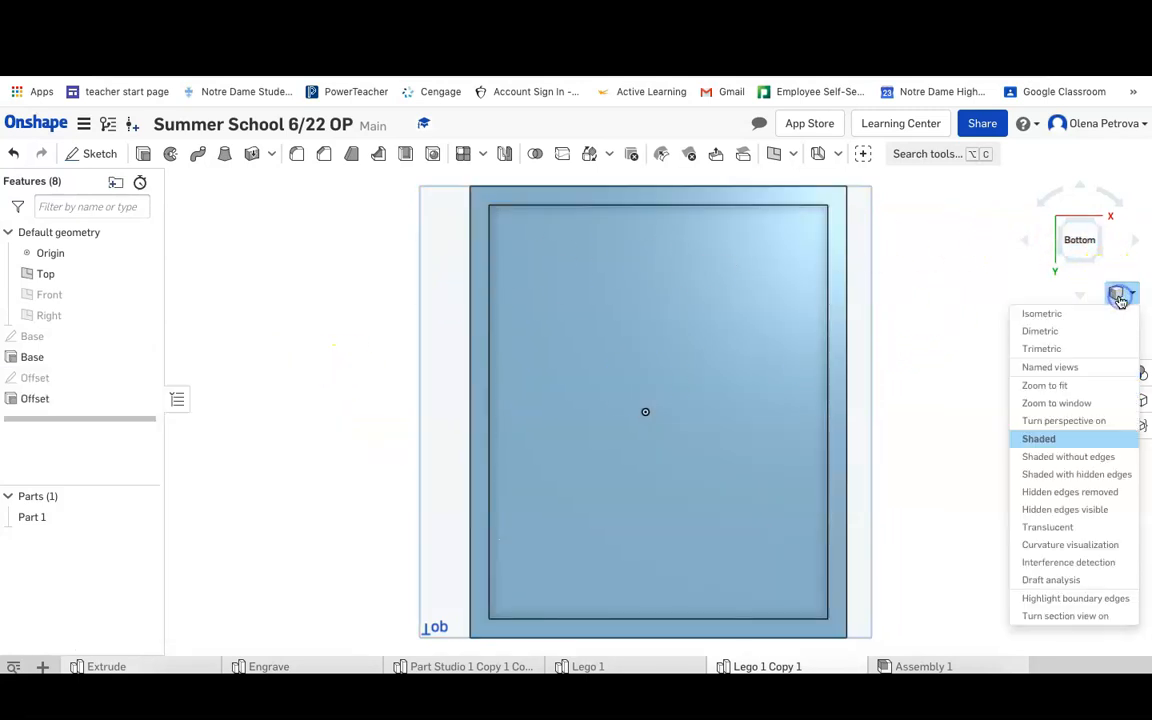
left_click(916, 261)
right_click_drag(908, 297, 892, 273)
left_click(1115, 292)
left_click(1036, 312)
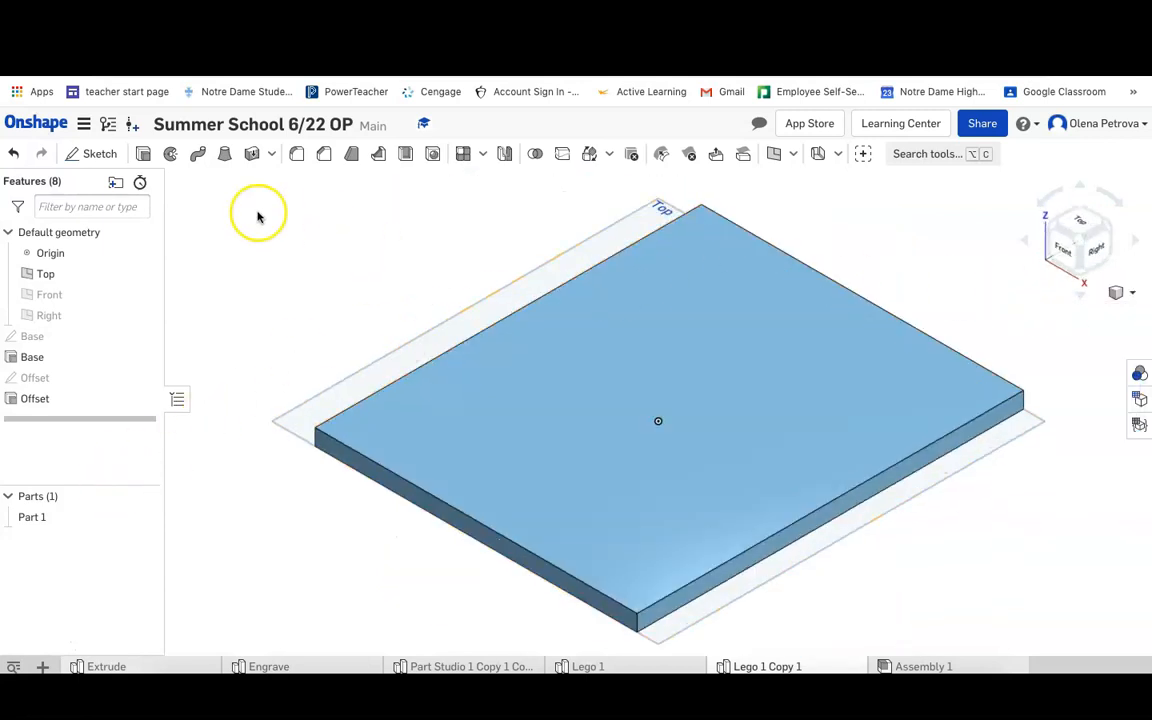
left_click(98, 154)
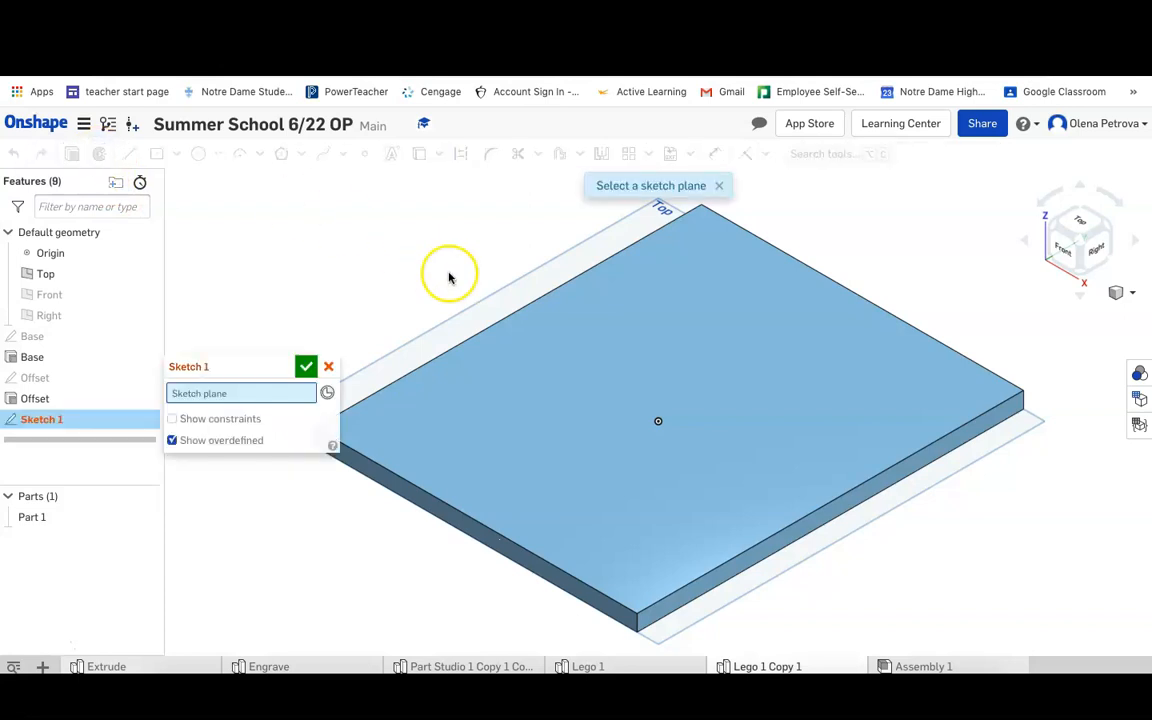
left_click(600, 383)
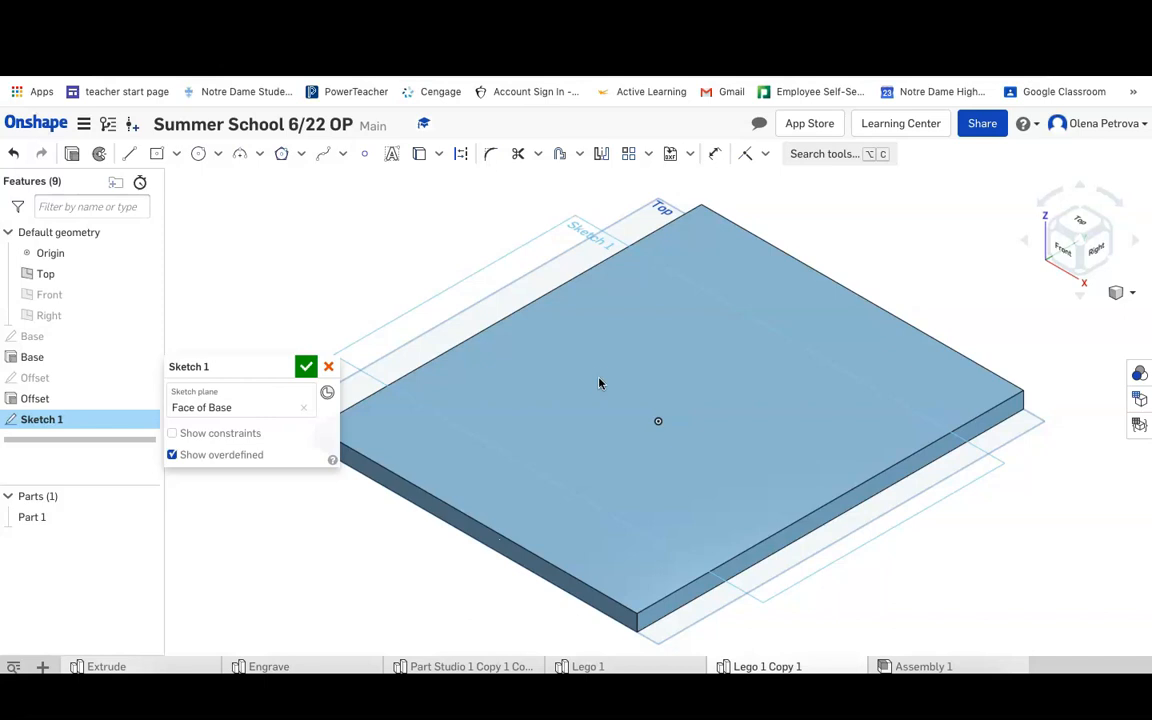
right_click(600, 383)
left_click(658, 605)
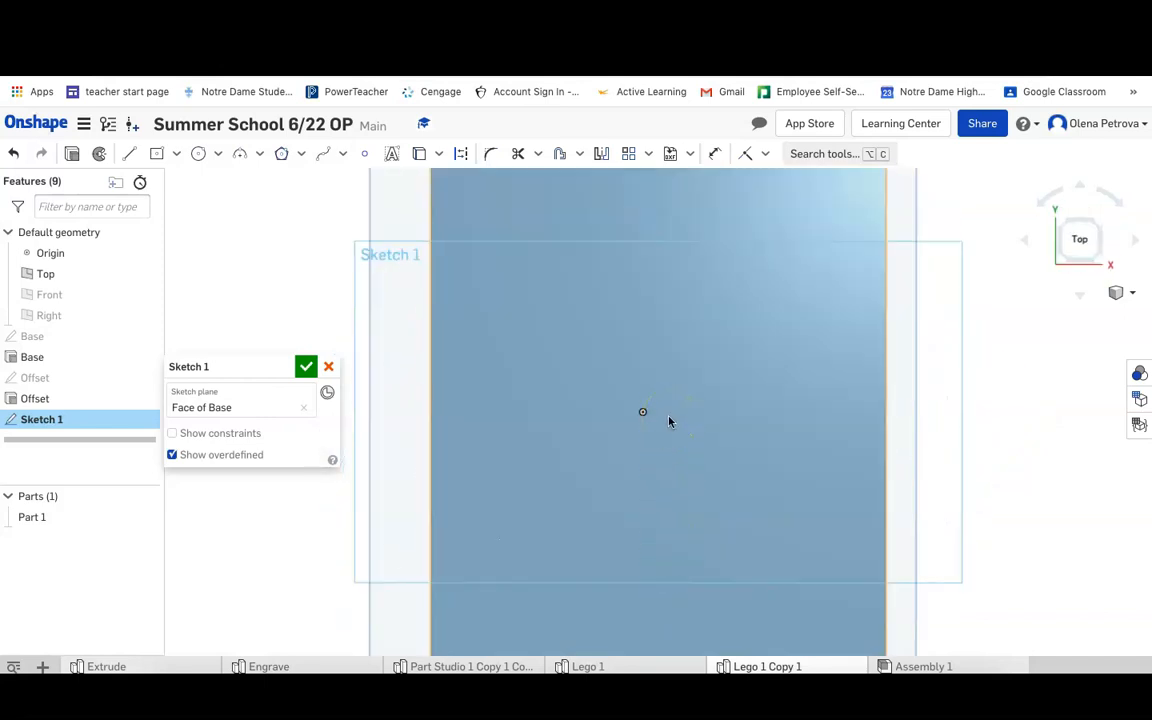
Step: Sketch a center point circle about 0.29 in in diameter near the upper-left corner of the plate's top face
left_click(217, 153)
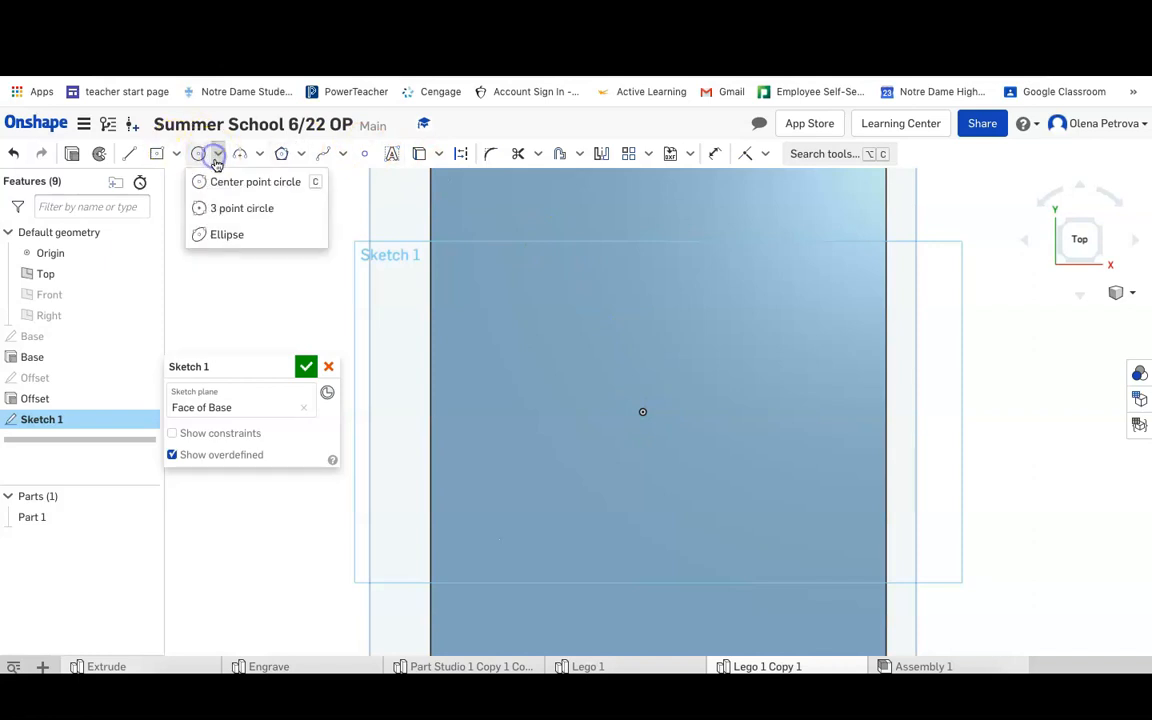
left_click(228, 183)
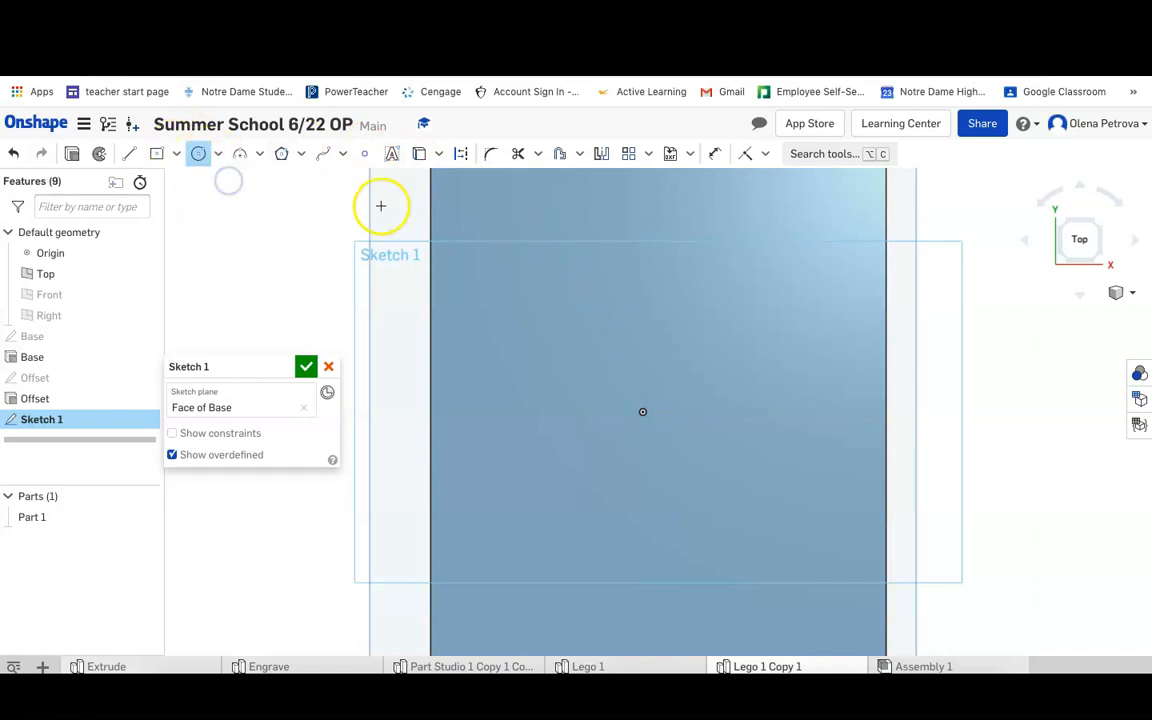
left_click(478, 226)
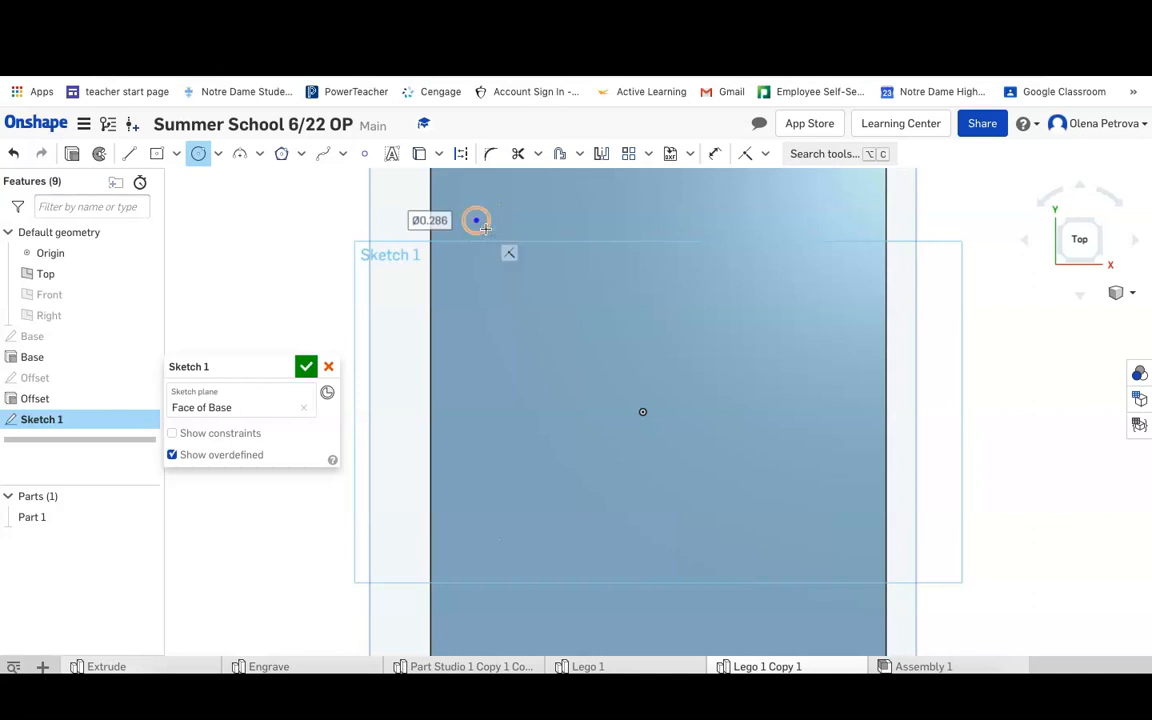
left_click(484, 228)
Step: Dimension the circle's diameter at 0.15 in, and revise that dimension to 0.25 in
left_click(711, 153)
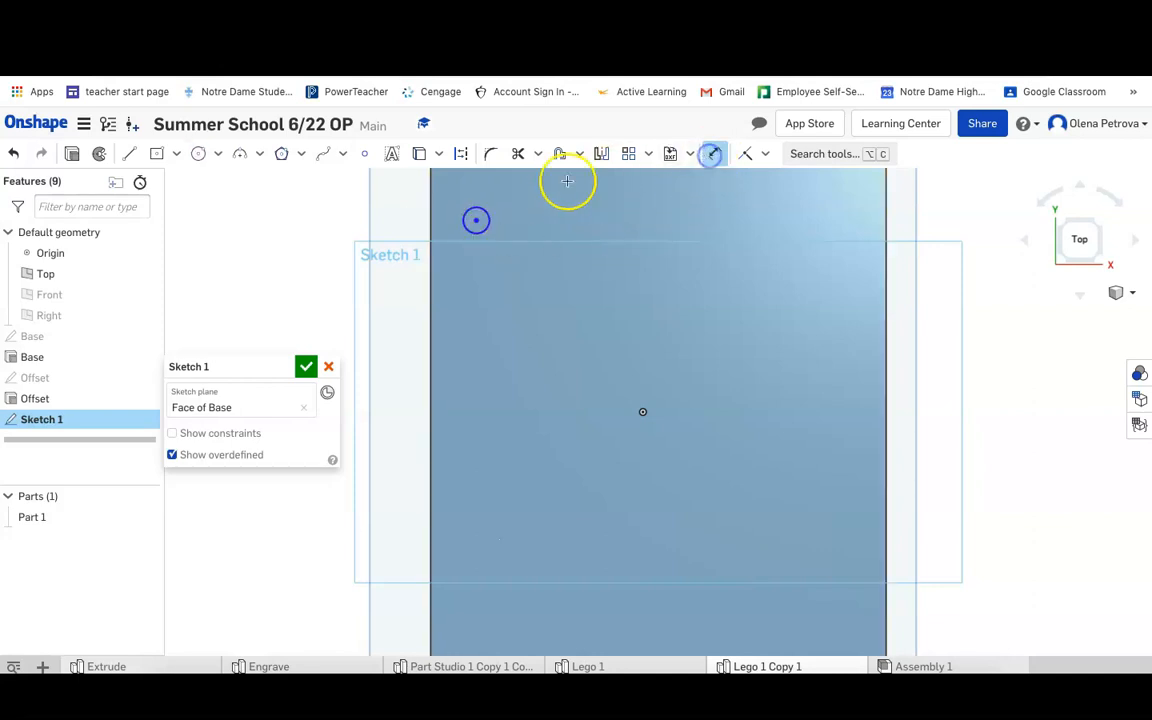
left_click(486, 215)
left_click(533, 194)
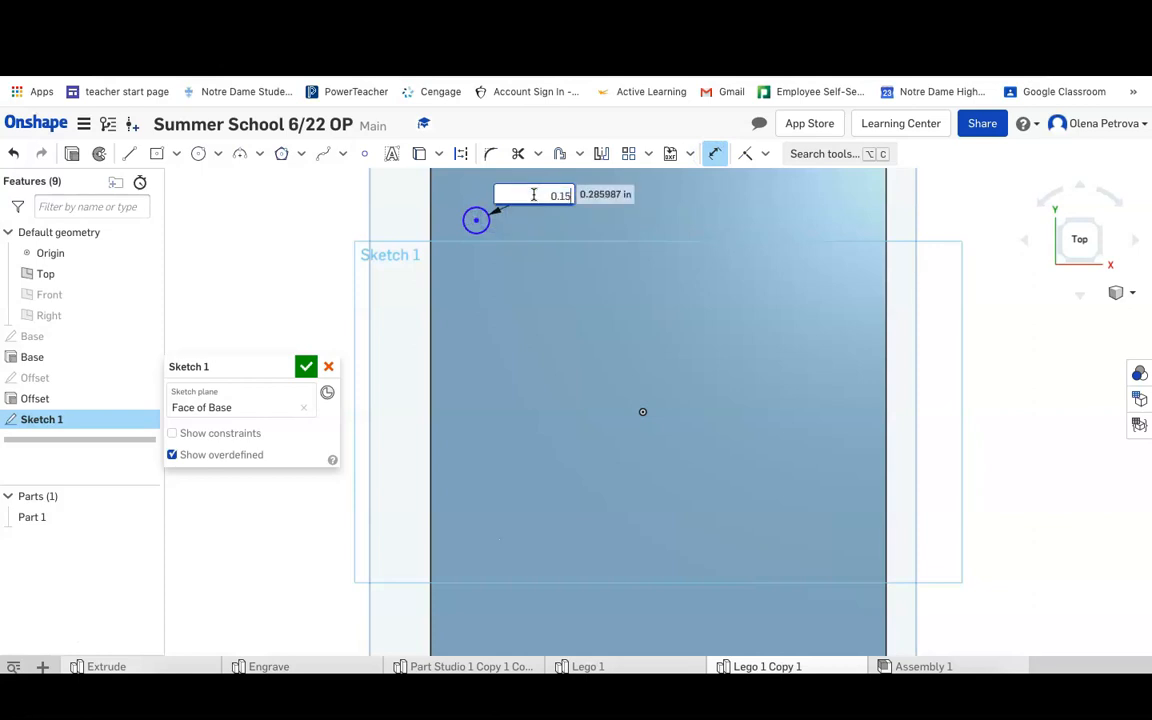
key("Return")
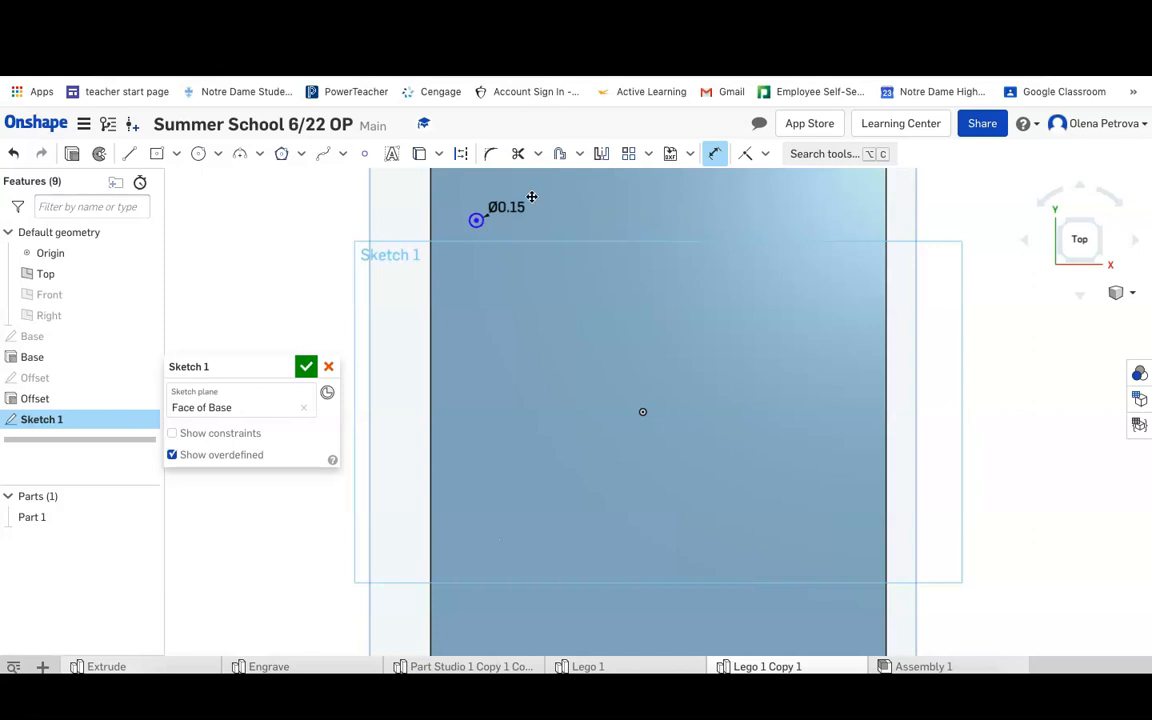
double_click(511, 208)
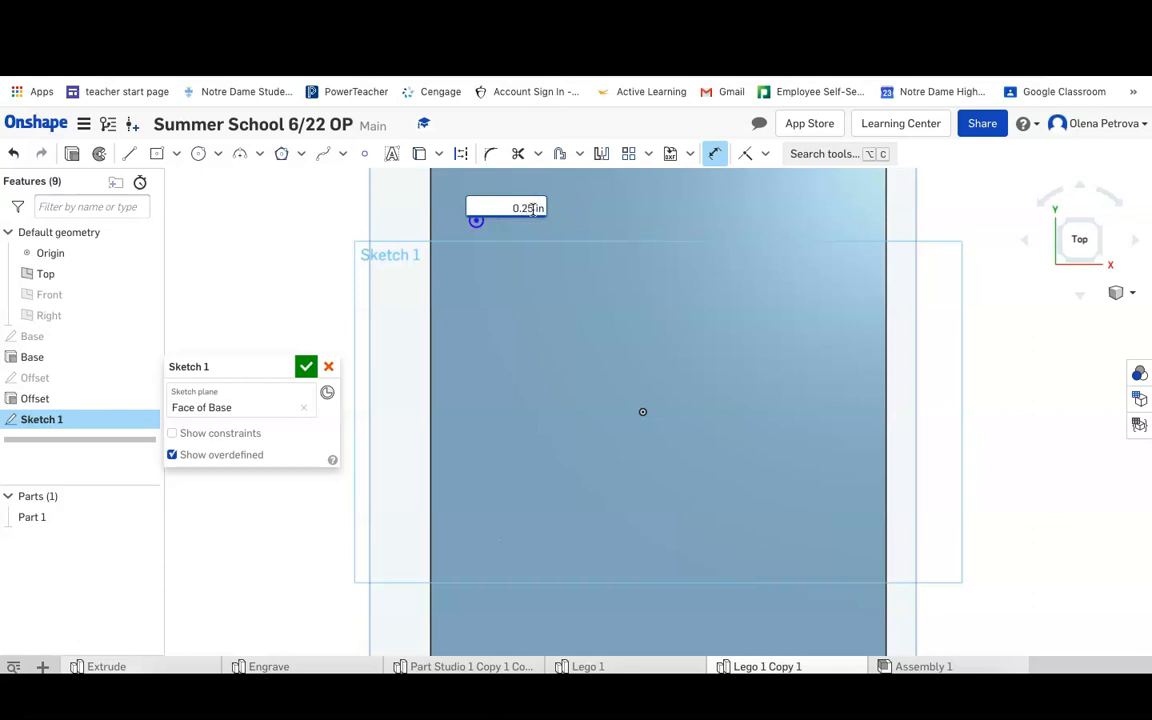
key("Return")
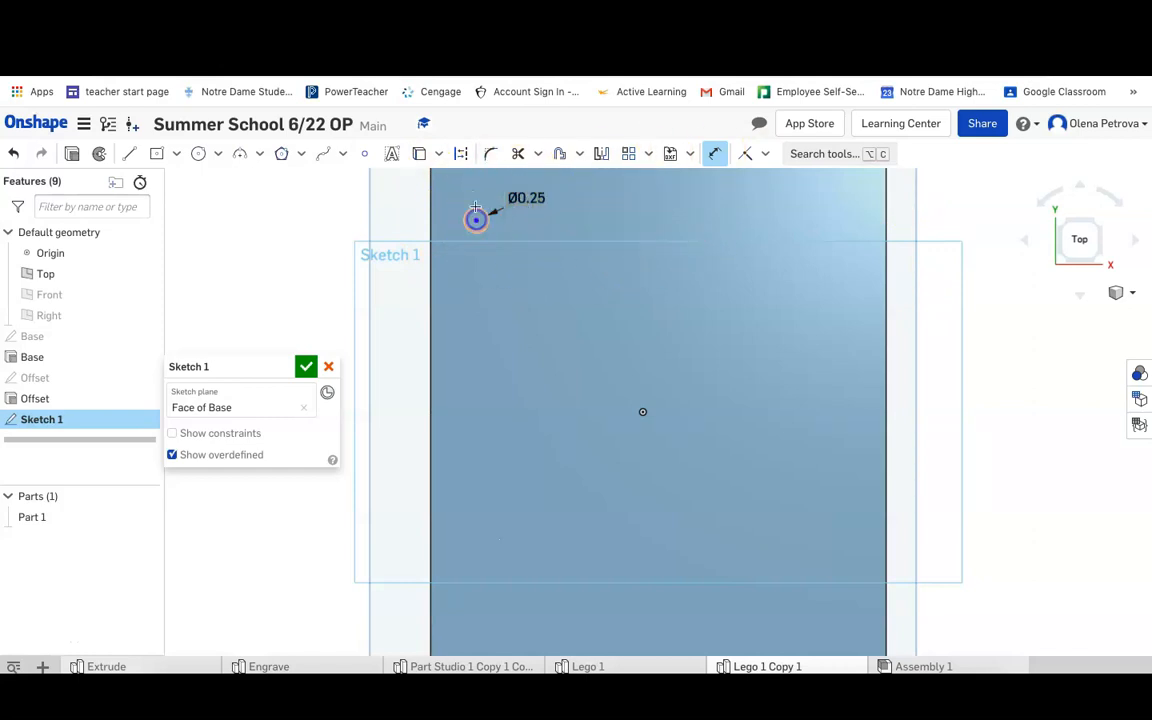
Step: Dimension the circle's center 0.5 in from the plate's upper edge
scroll(504, 200, "up", 3)
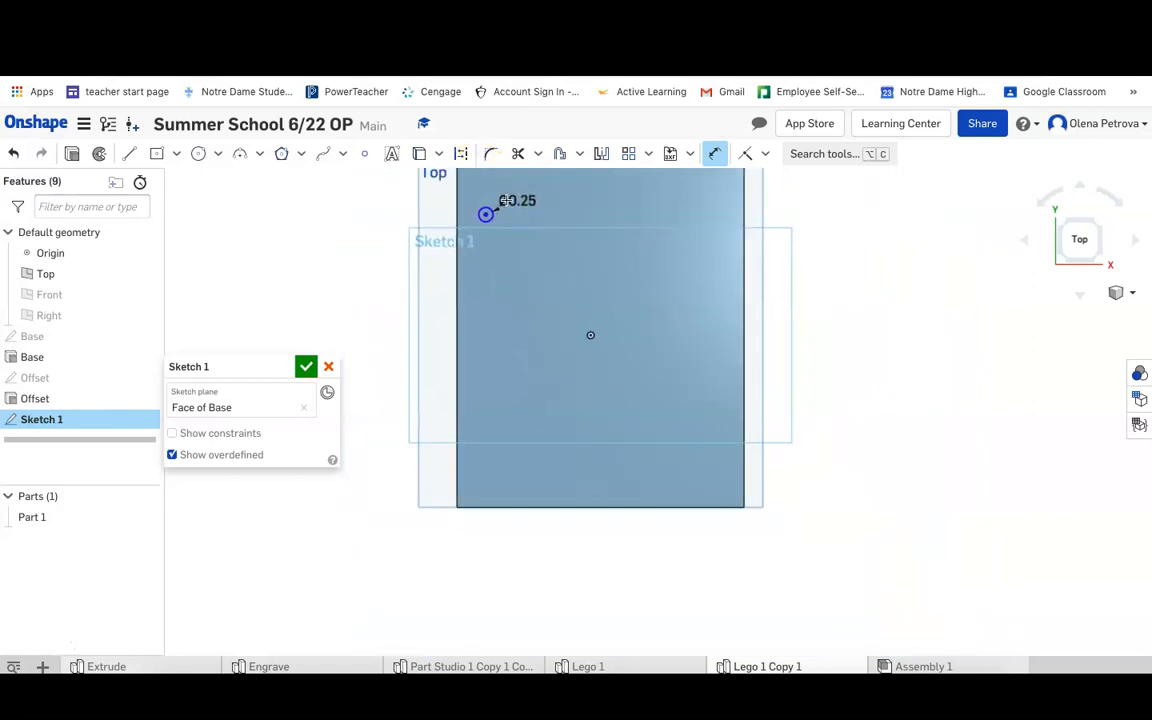
scroll(507, 201, "up", 1)
middle_click_drag(507, 201, 491, 313)
scroll(492, 304, "down", 1)
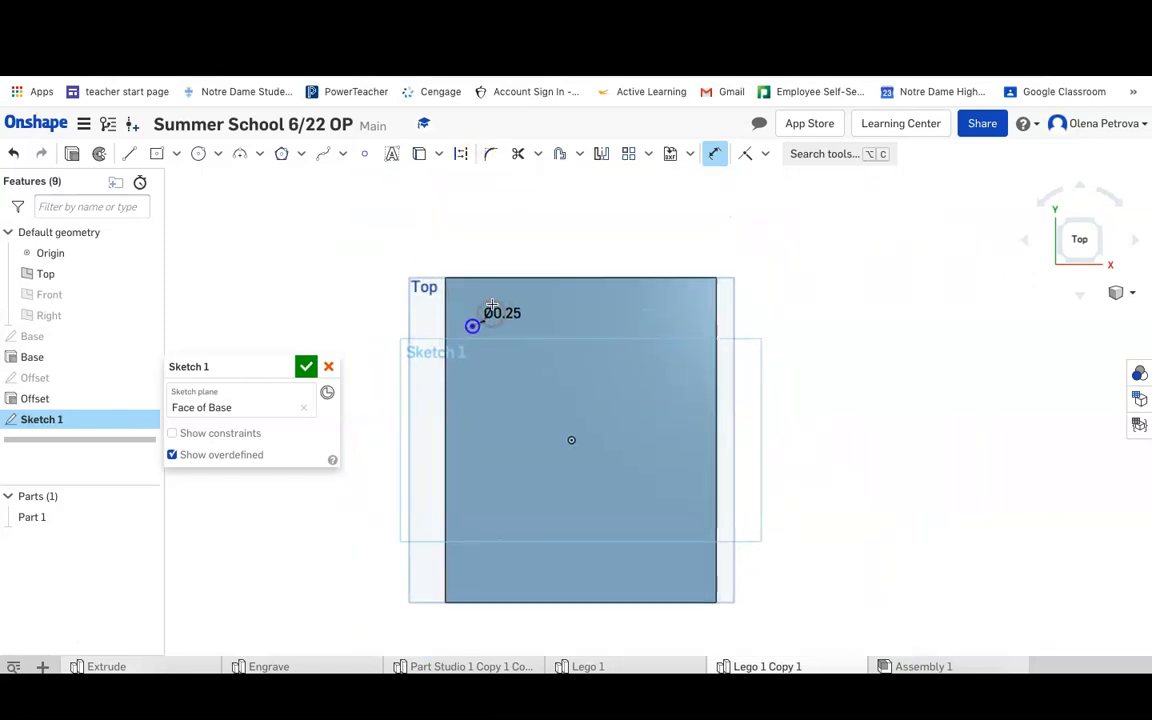
scroll(492, 305, "down", 2)
left_click(467, 334)
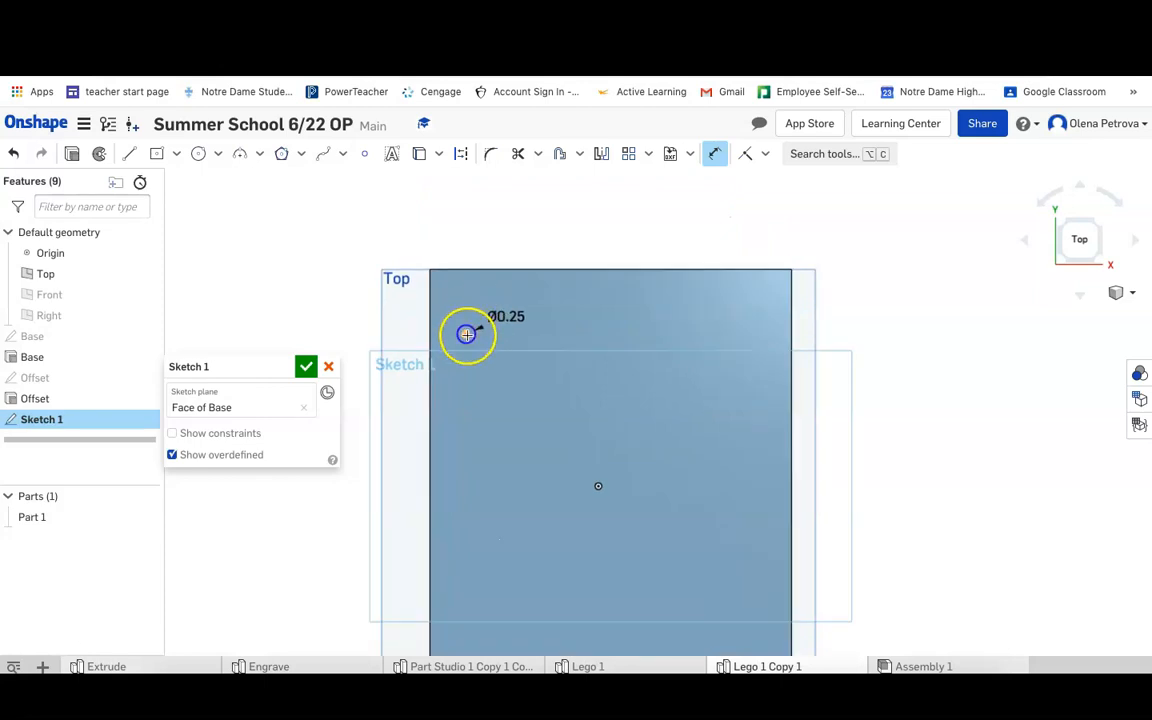
left_click(467, 334)
left_click(479, 270)
left_click(348, 292)
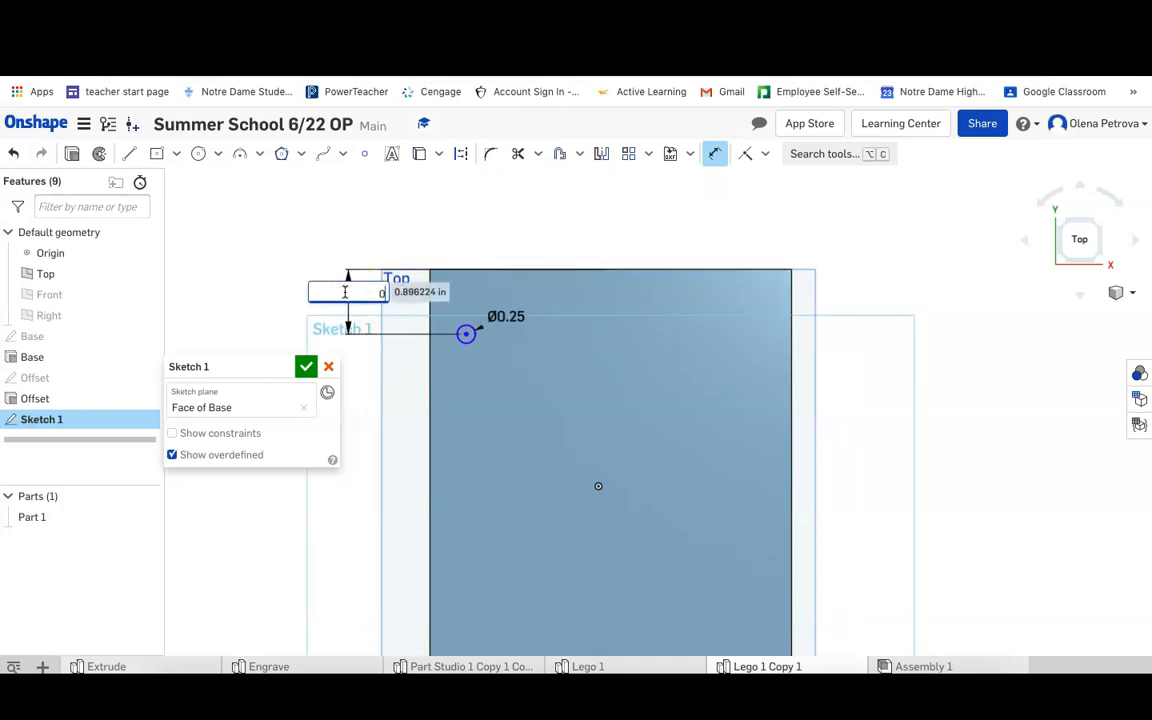
type("0.5")
key("Return")
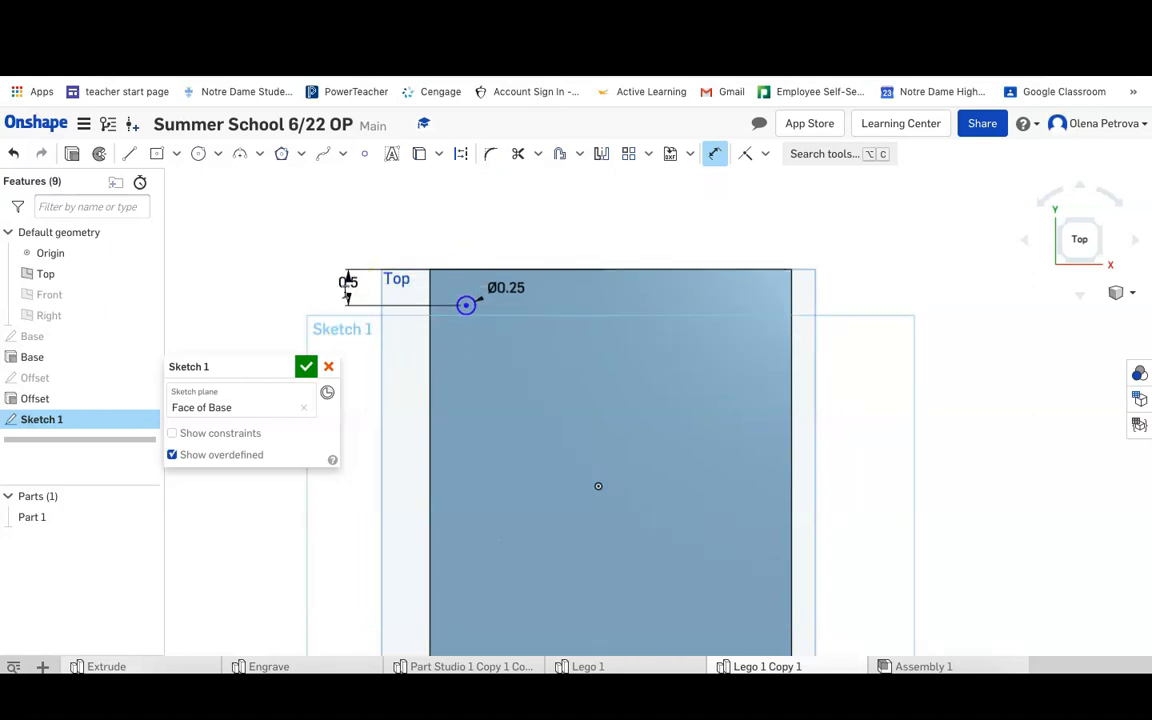
Step: Dimension the circle's center 0.5 in from the plate's left edge
scroll(441, 297, "up", 3)
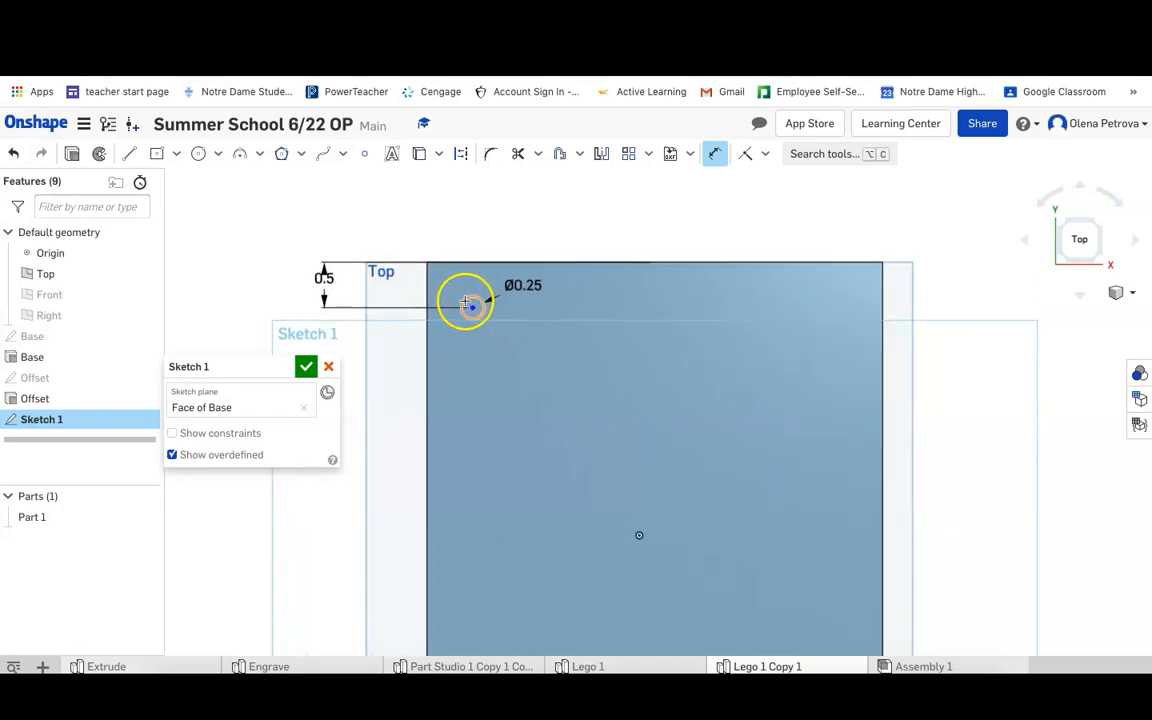
left_click(428, 305)
left_click_drag(451, 253, 447, 213)
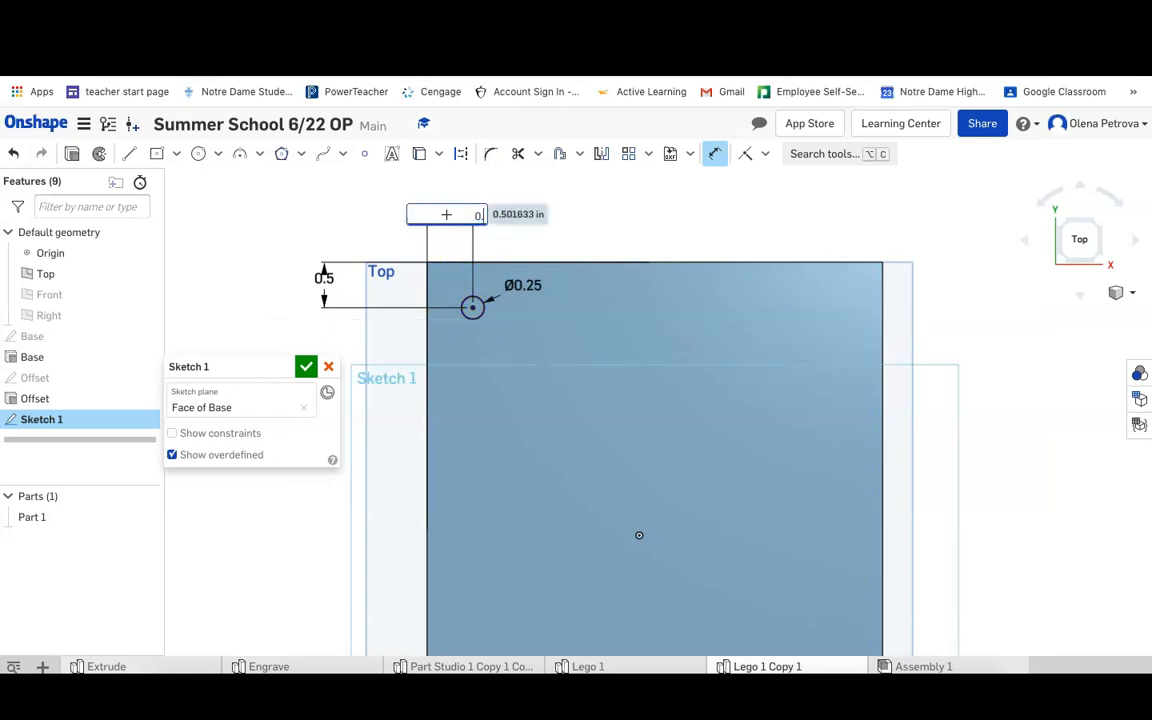
type("0.5")
key("Return")
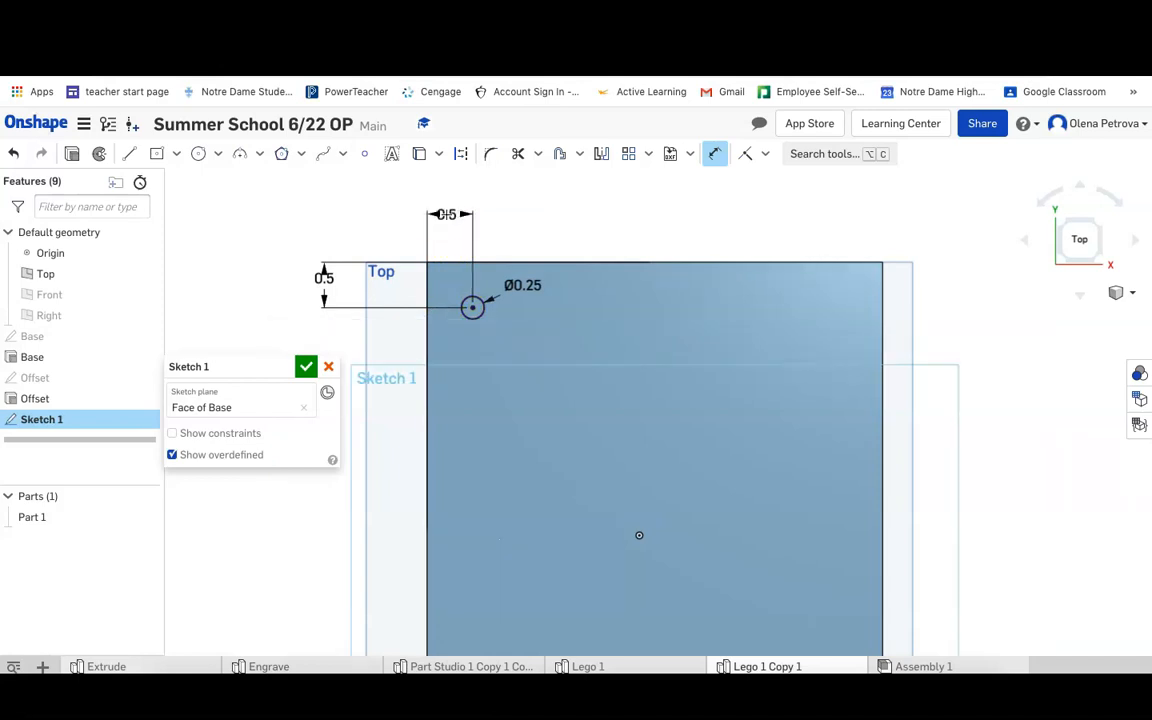
Step: Name the circle sketch Bump and extrude its circle 0.15 in, added to the plate
left_click(279, 366)
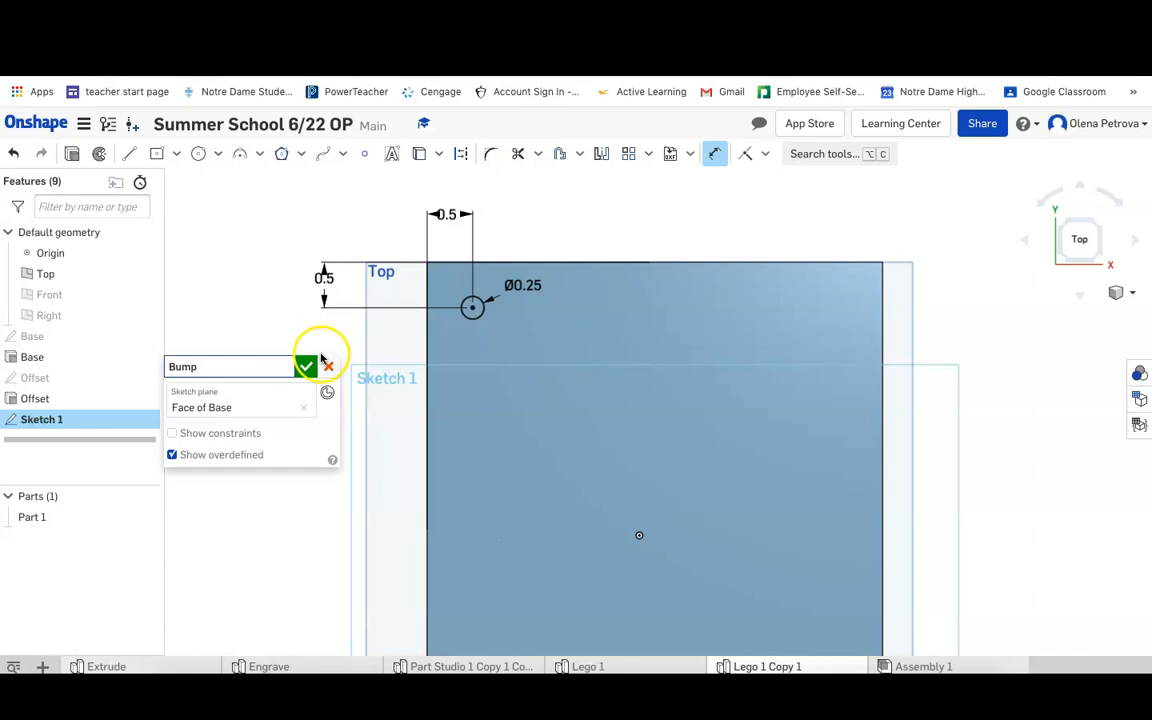
left_click(306, 366)
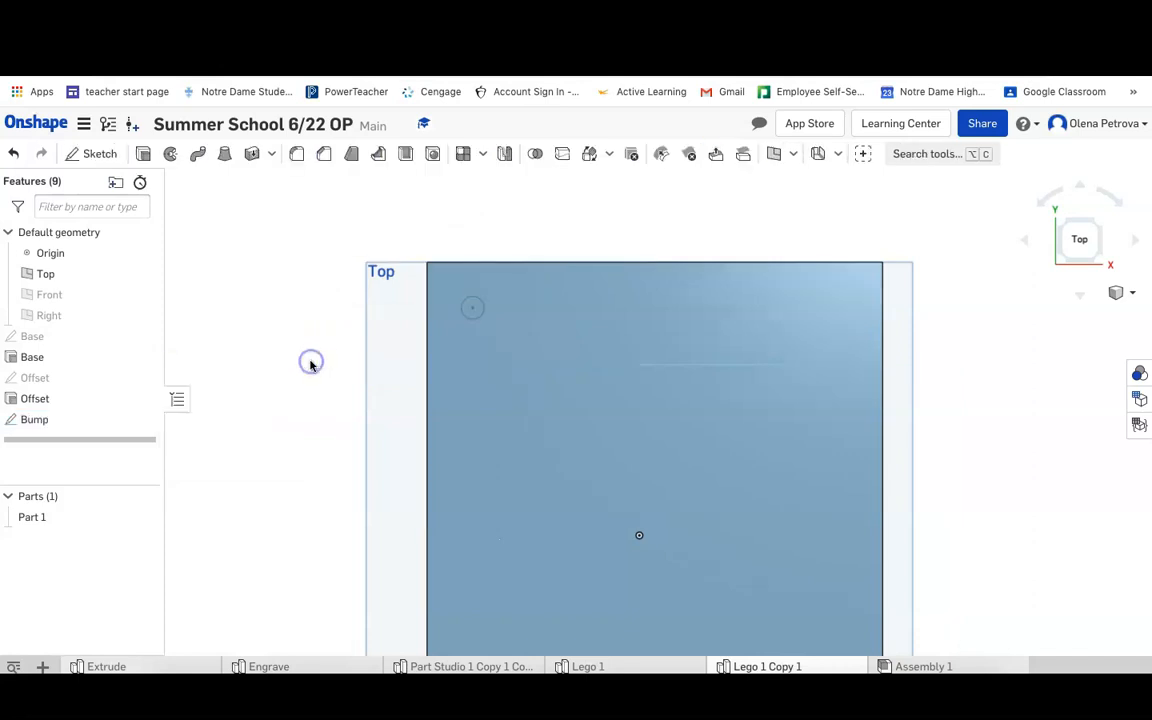
left_click(144, 155)
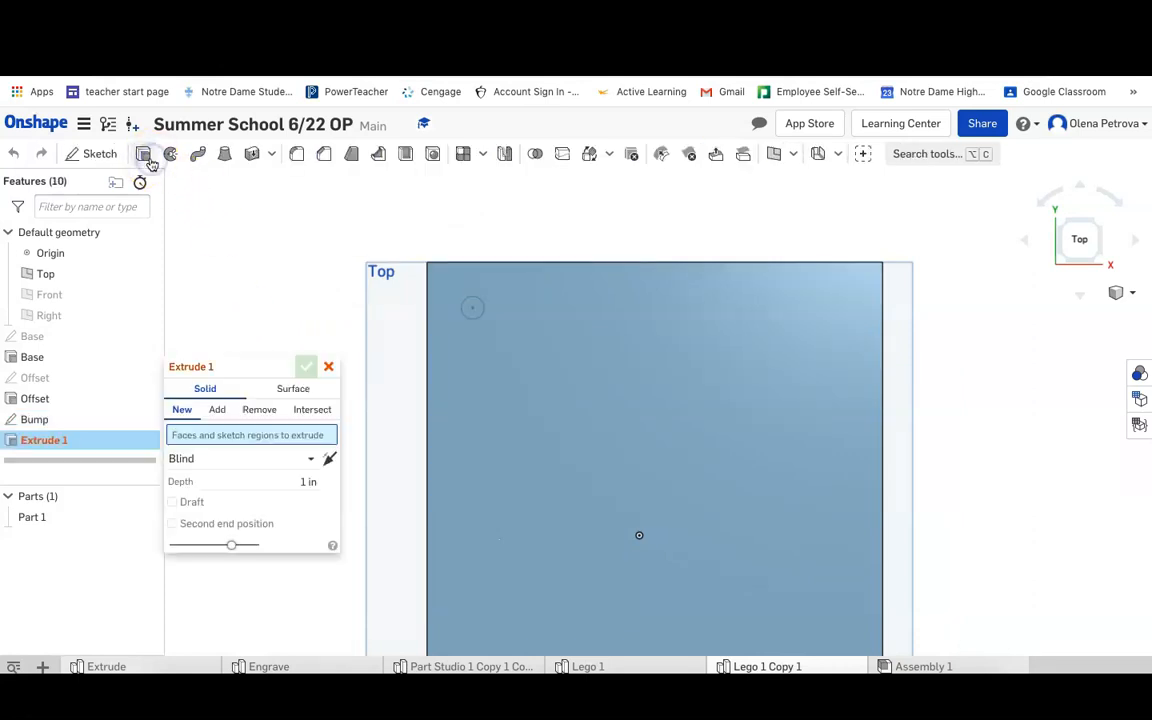
left_click(474, 310)
left_click(308, 496)
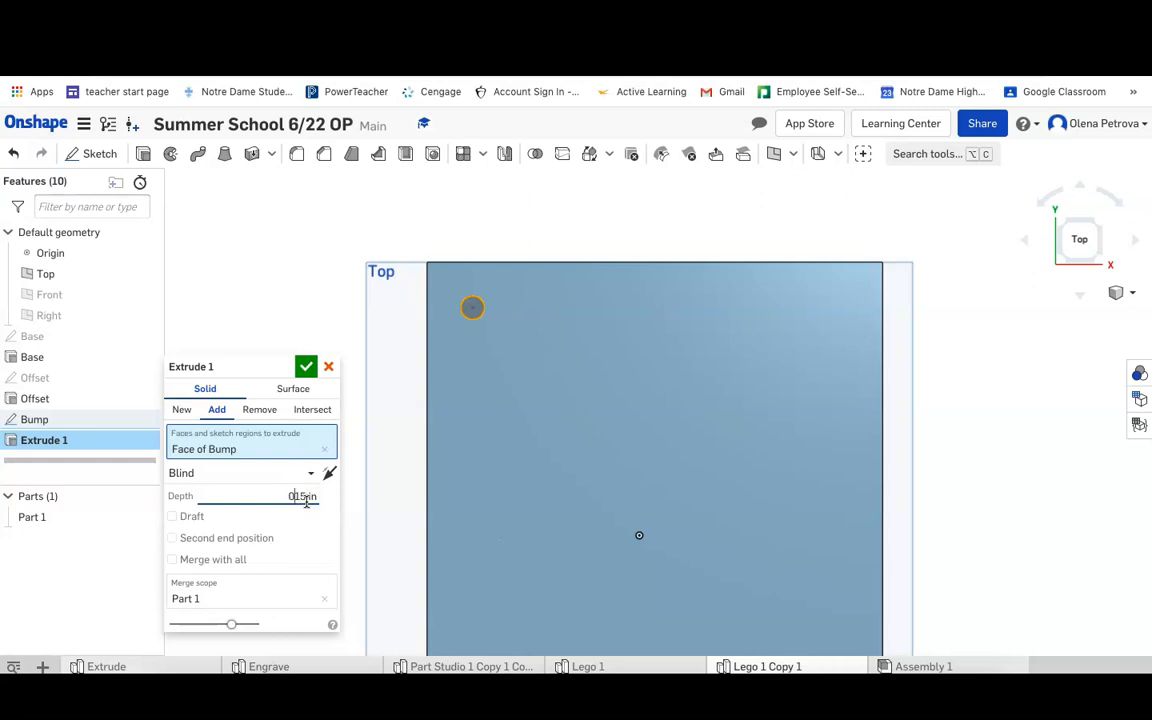
left_click(228, 428)
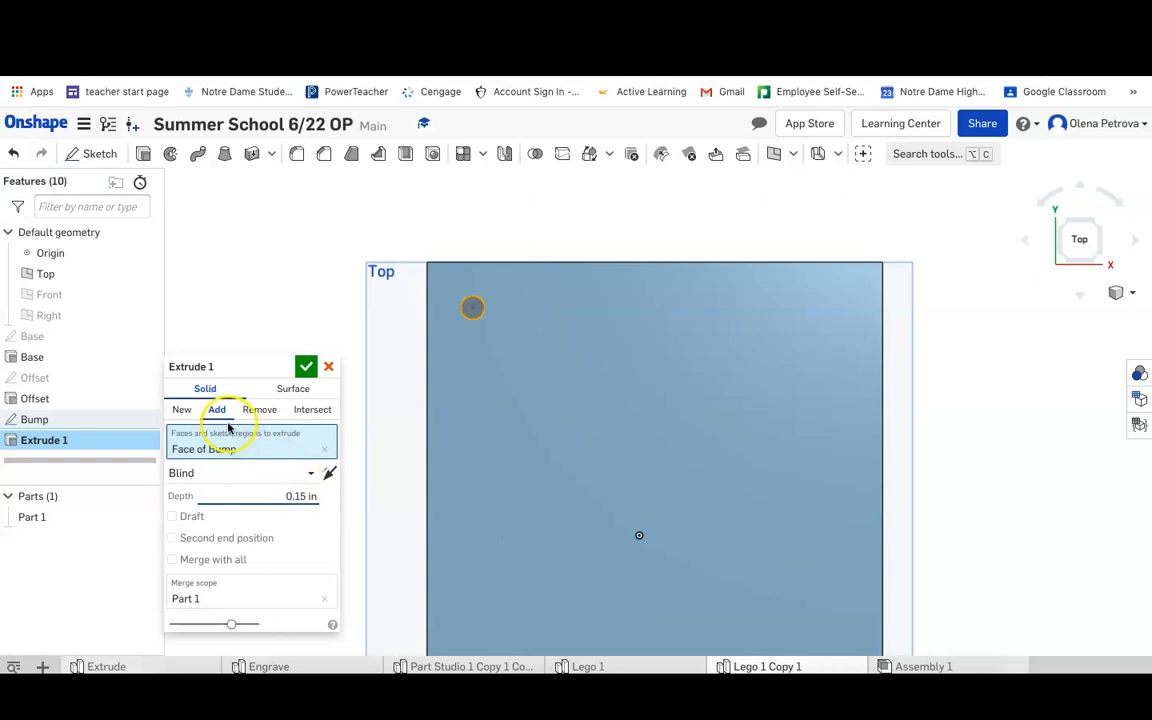
left_click(306, 370)
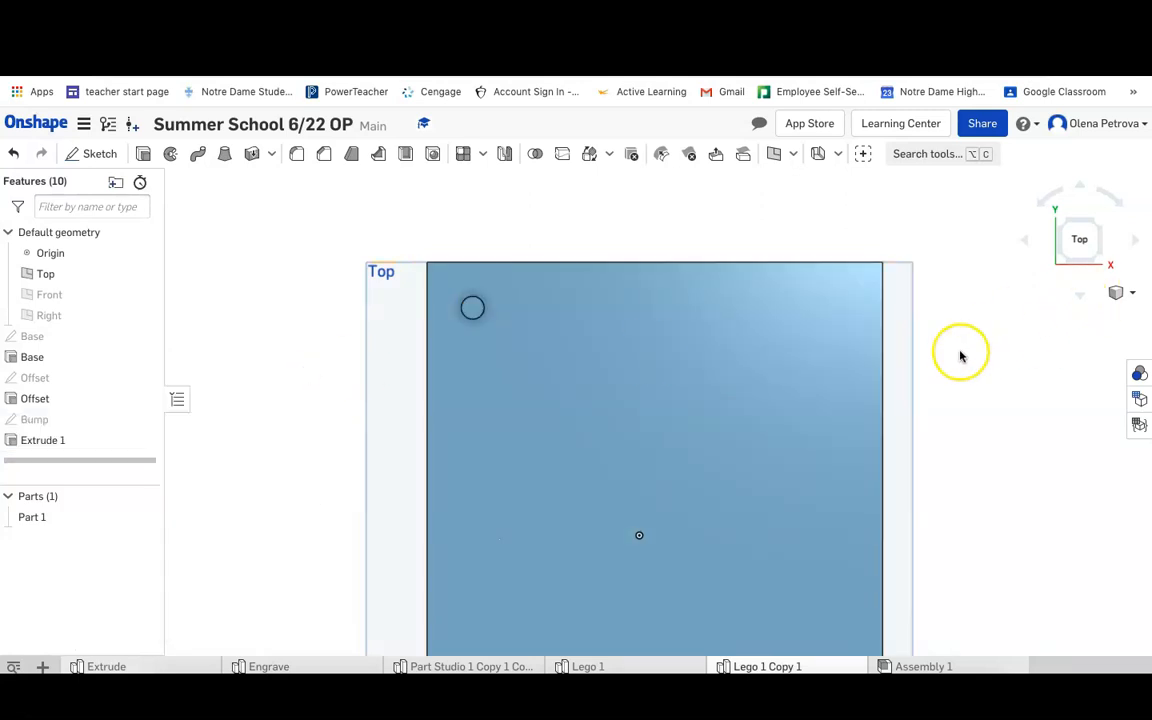
right_click_drag(929, 371, 900, 314)
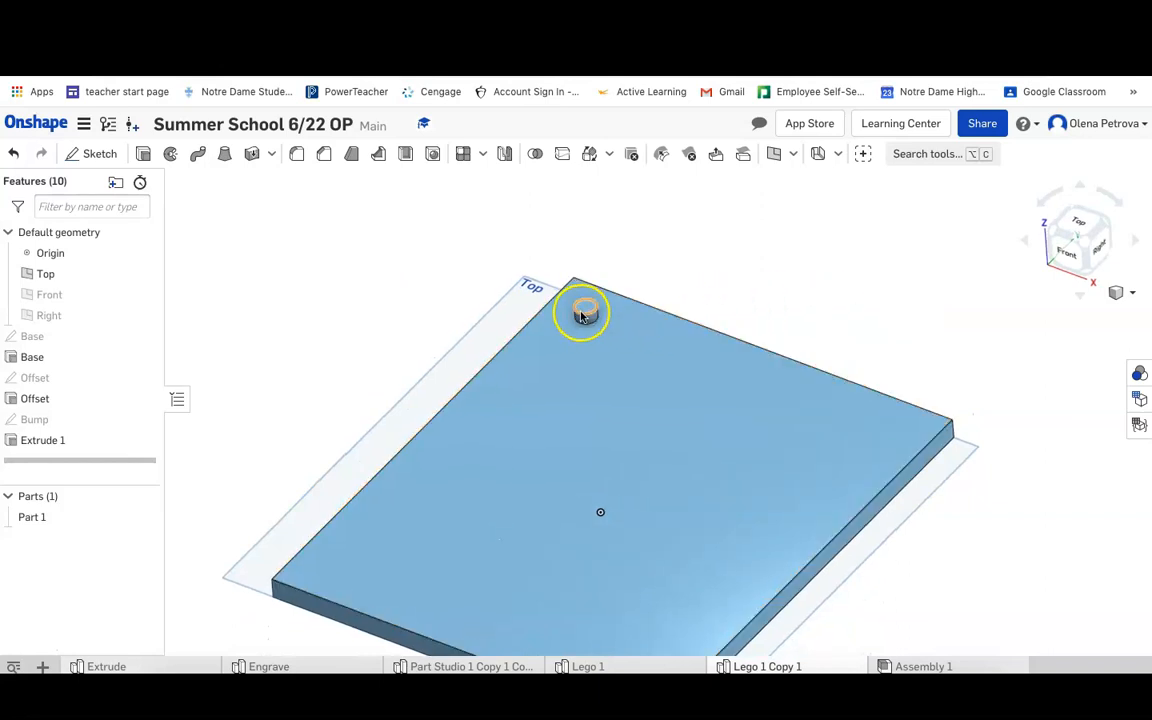
Step: Start a linear pattern set to Feature pattern, with the bump's extrusion as the feature to repeat
left_click(637, 665)
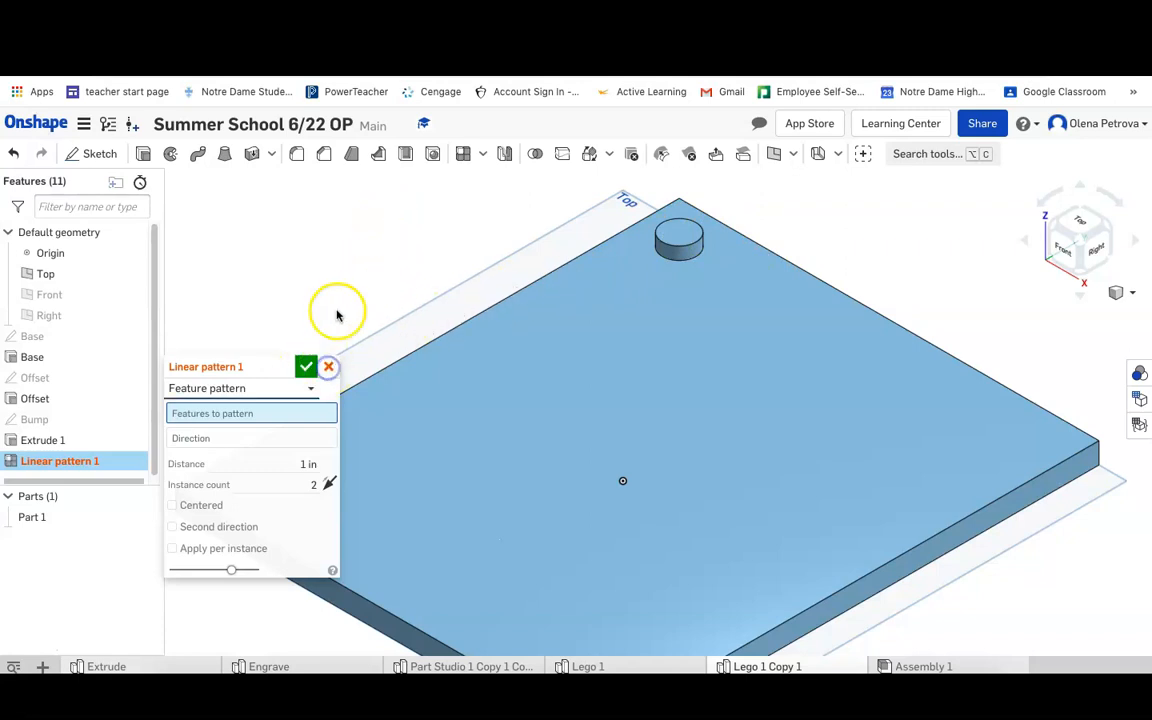
left_click(327, 369)
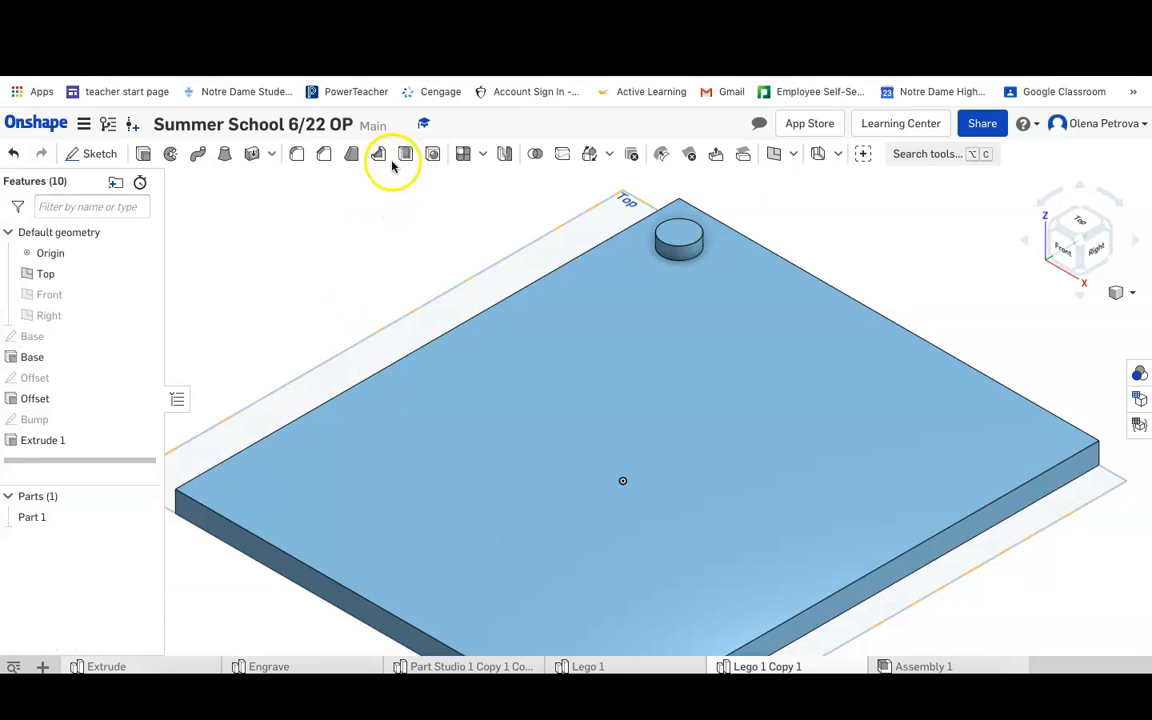
left_click(481, 156)
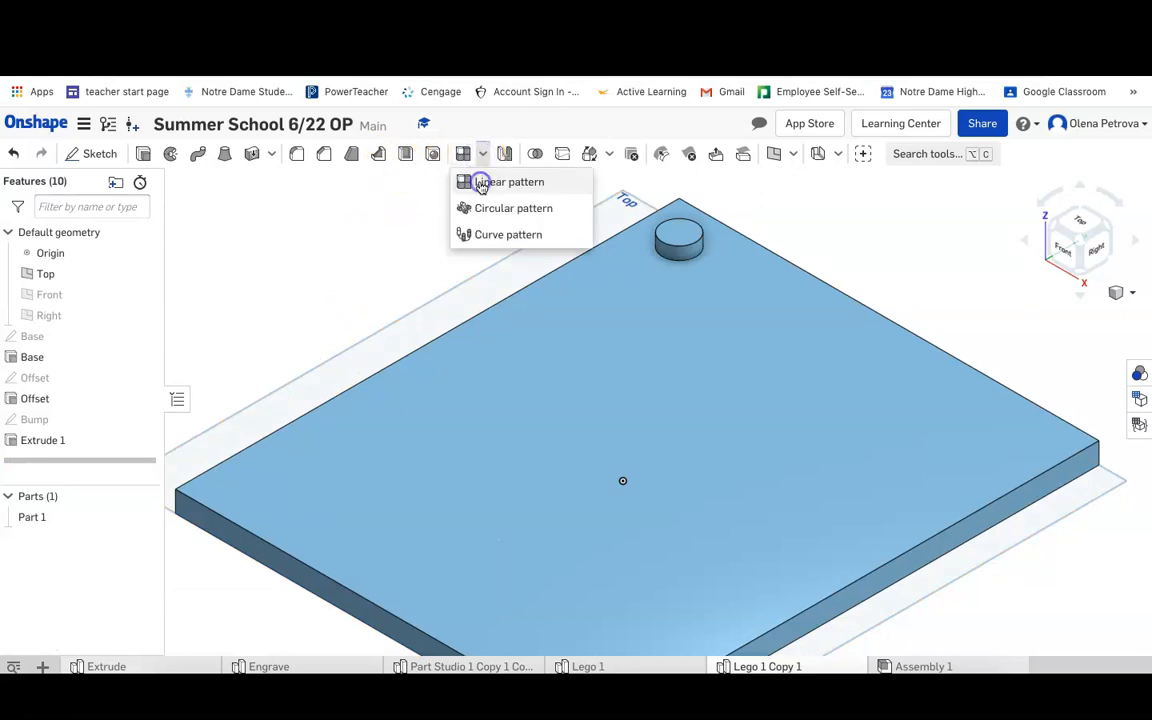
left_click(484, 182)
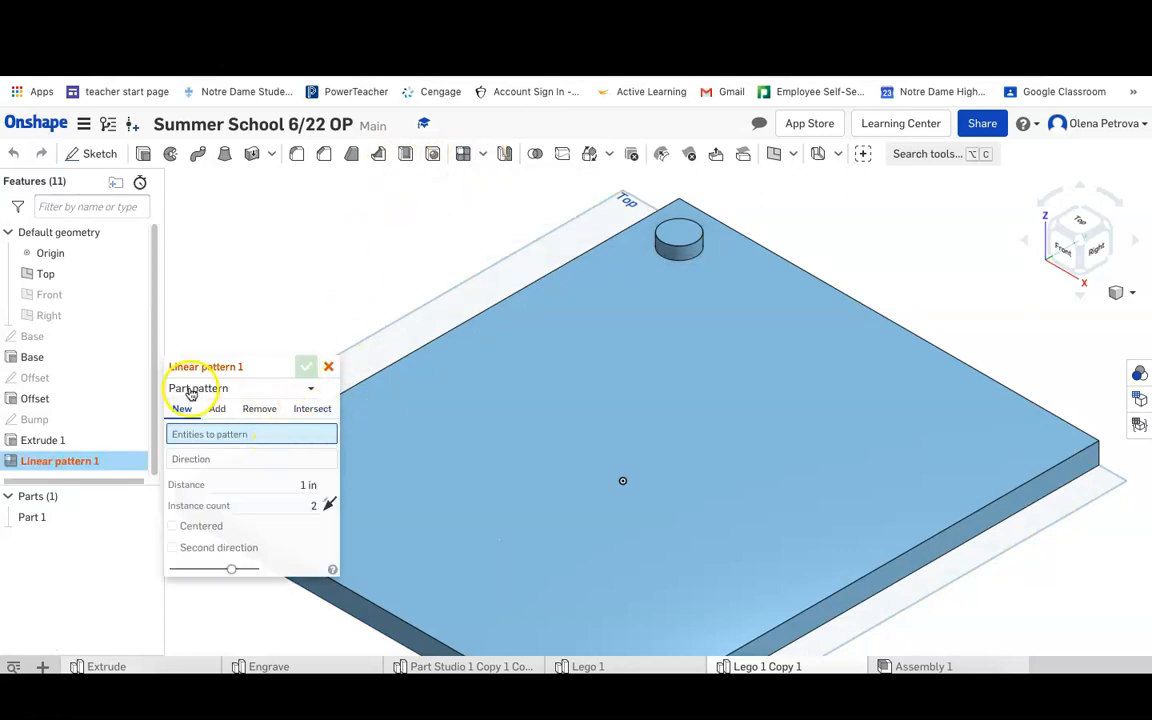
left_click(313, 390)
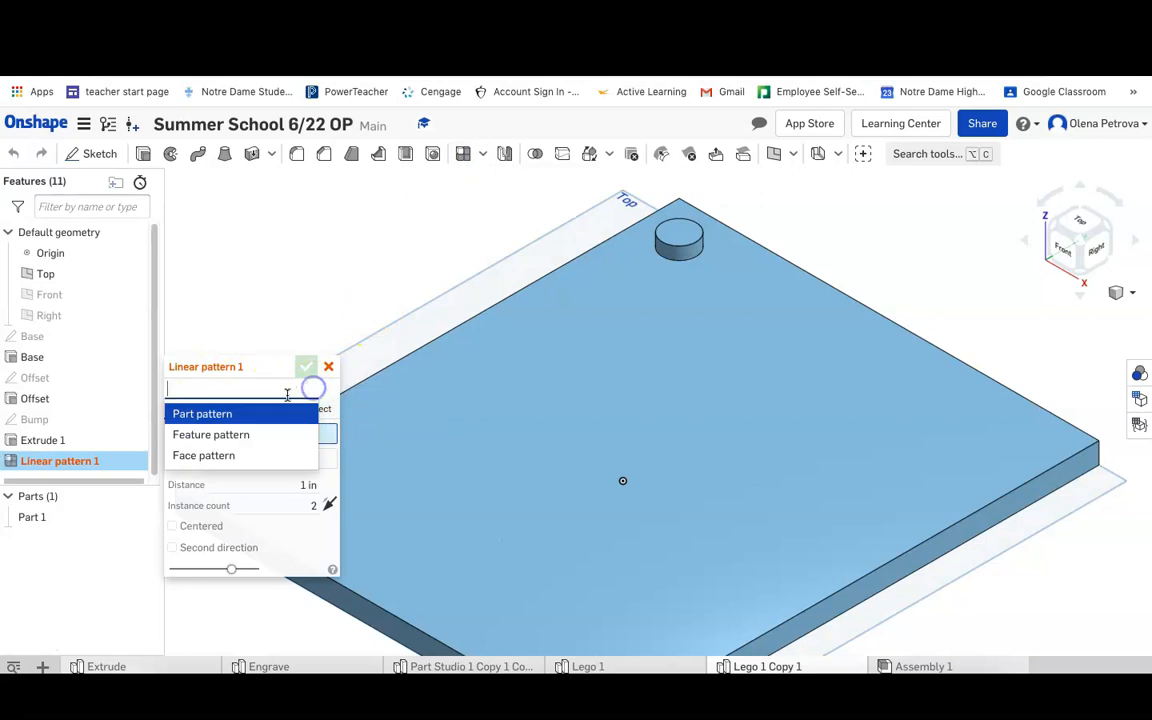
left_click(239, 441)
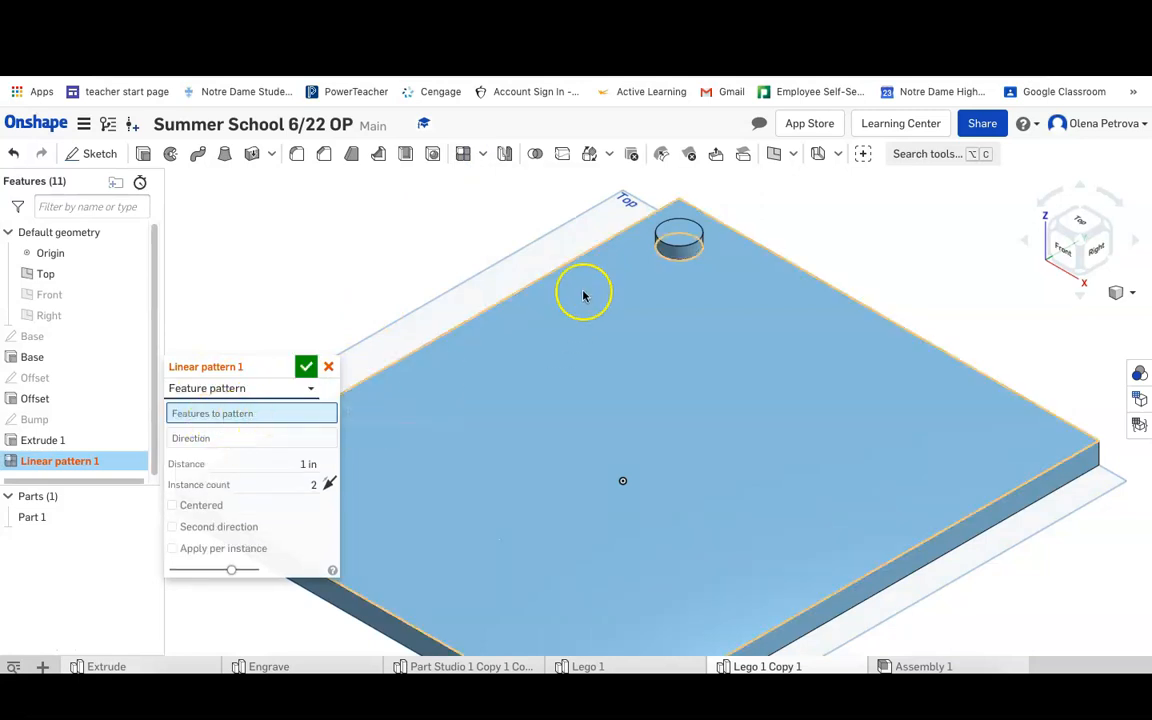
left_click(683, 256)
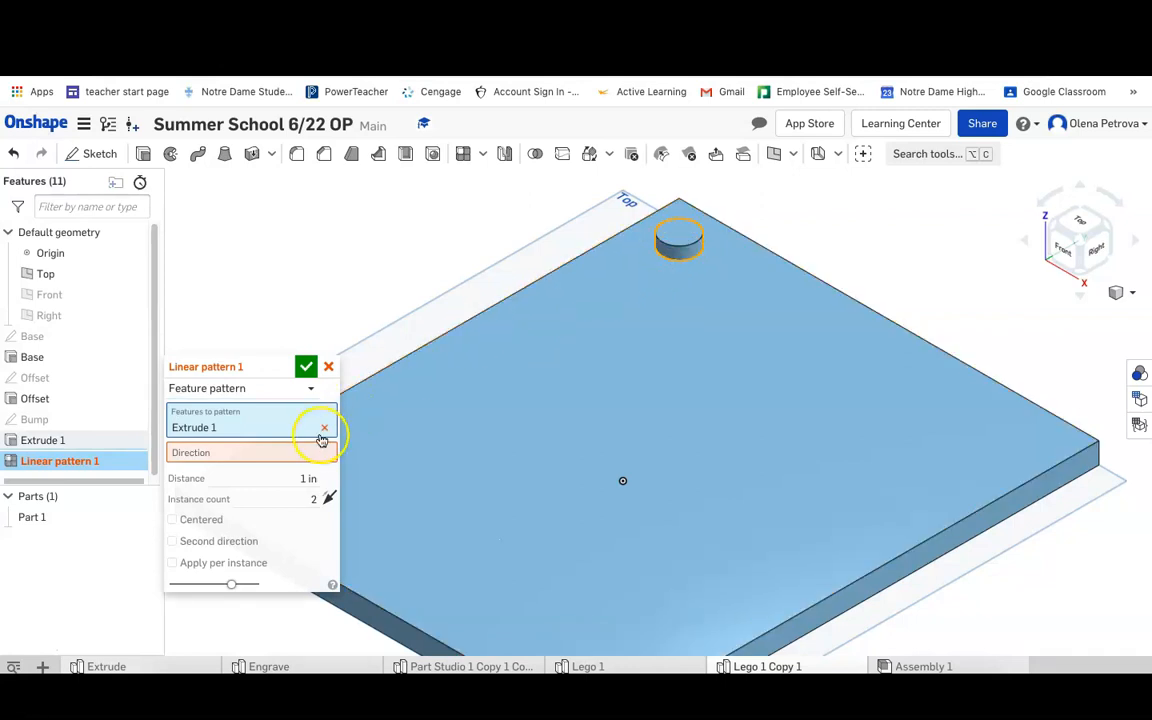
Step: Pattern the bump along the plate's back edge with 5 instances, reversing the direction so the copies lie on the plate
left_click(314, 498)
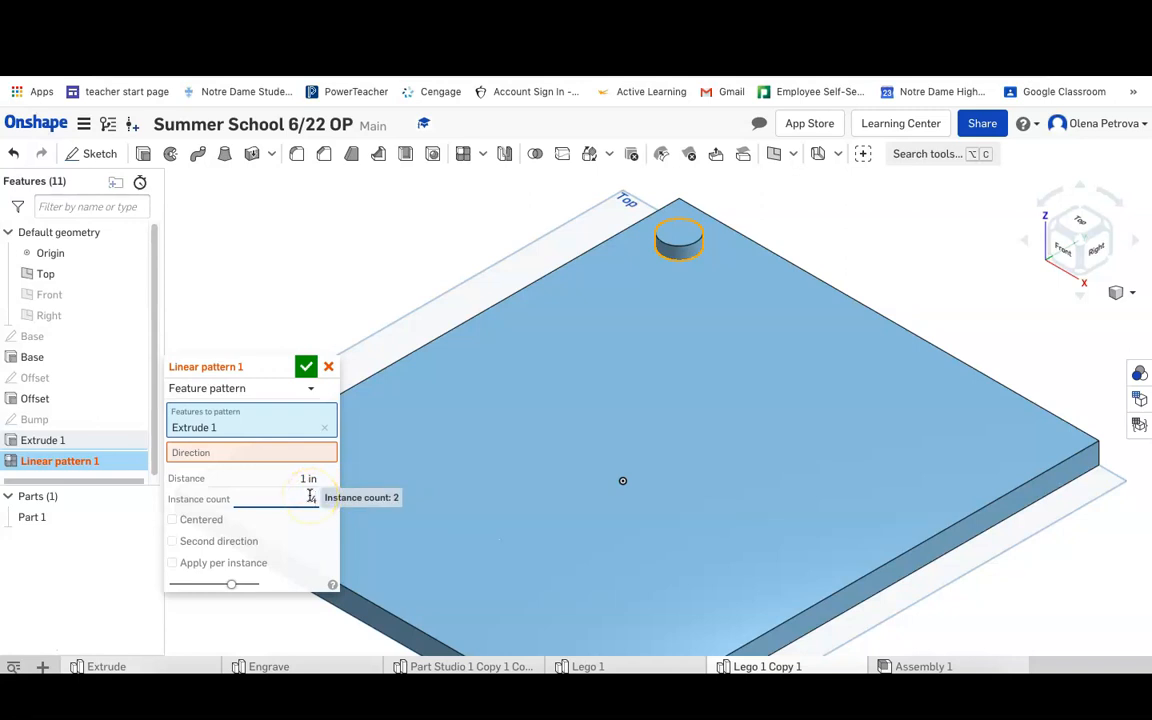
left_click(321, 452)
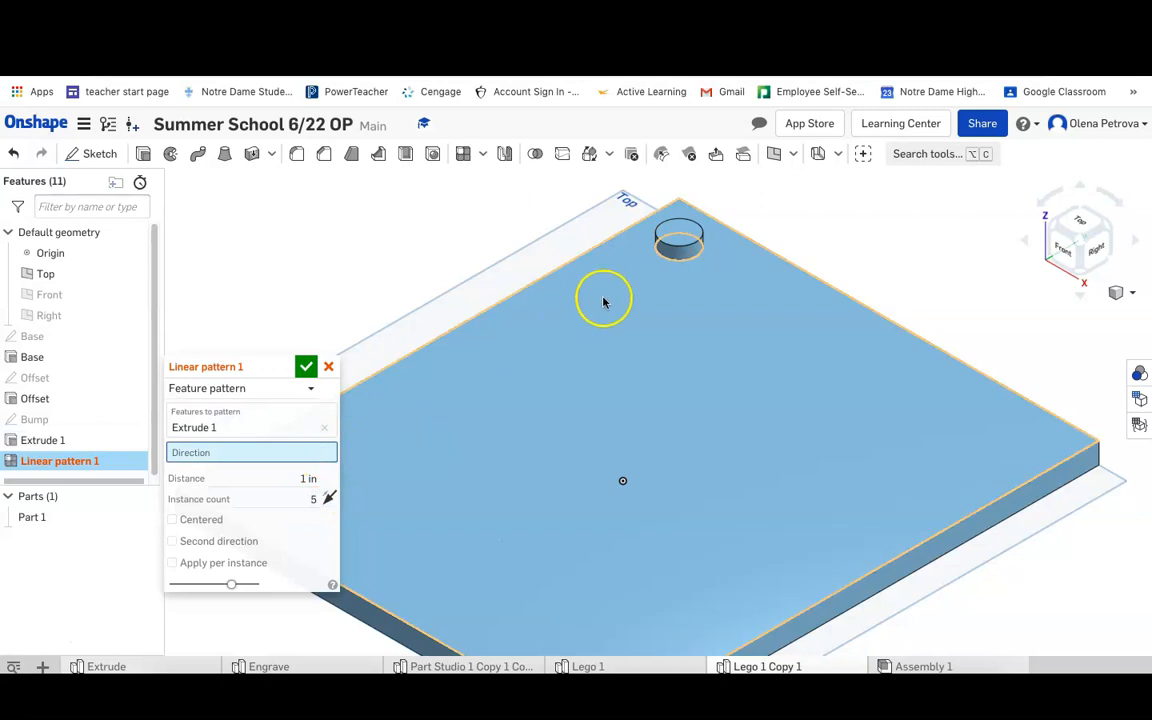
left_click(791, 262)
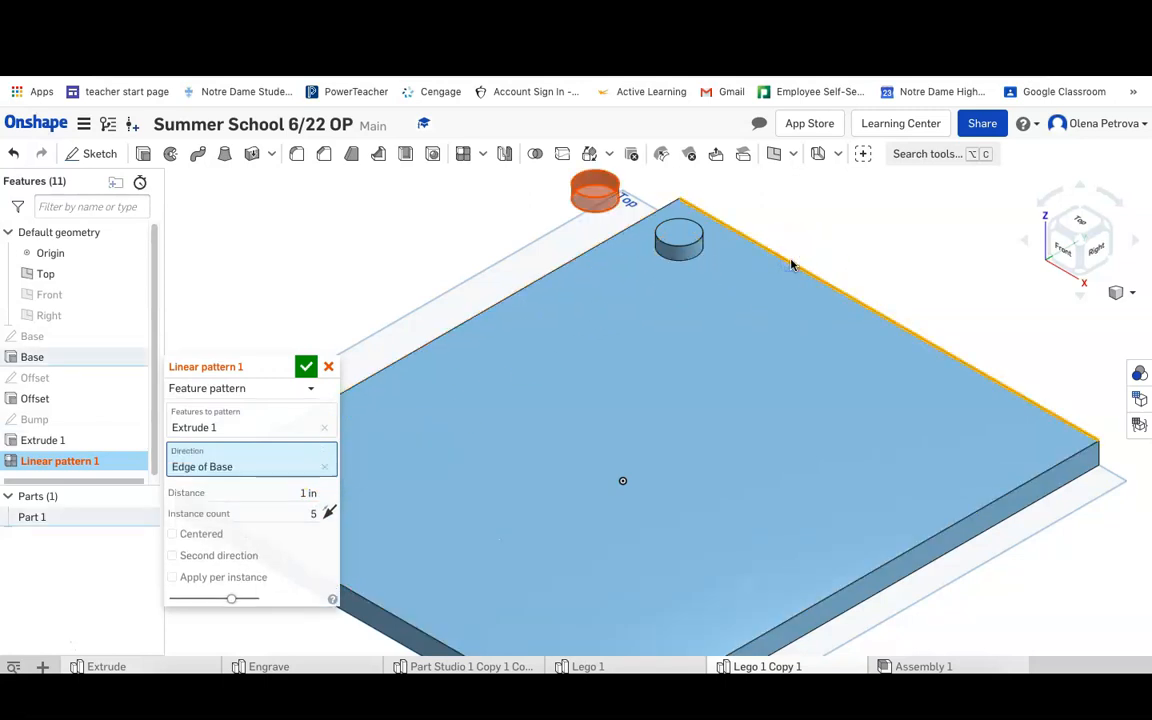
left_click(328, 515)
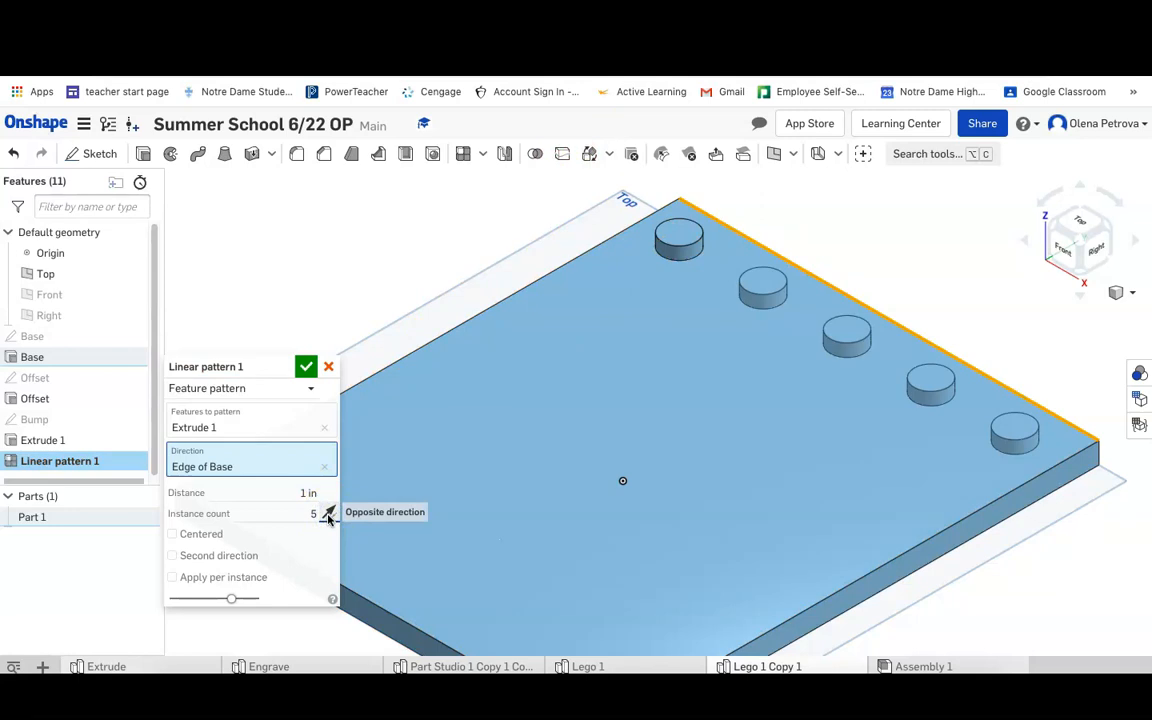
Step: Add a second pattern direction along the plate's left edge with 6 instances, reversed so the bumps cover the plate, and accept the pattern
left_click(173, 556)
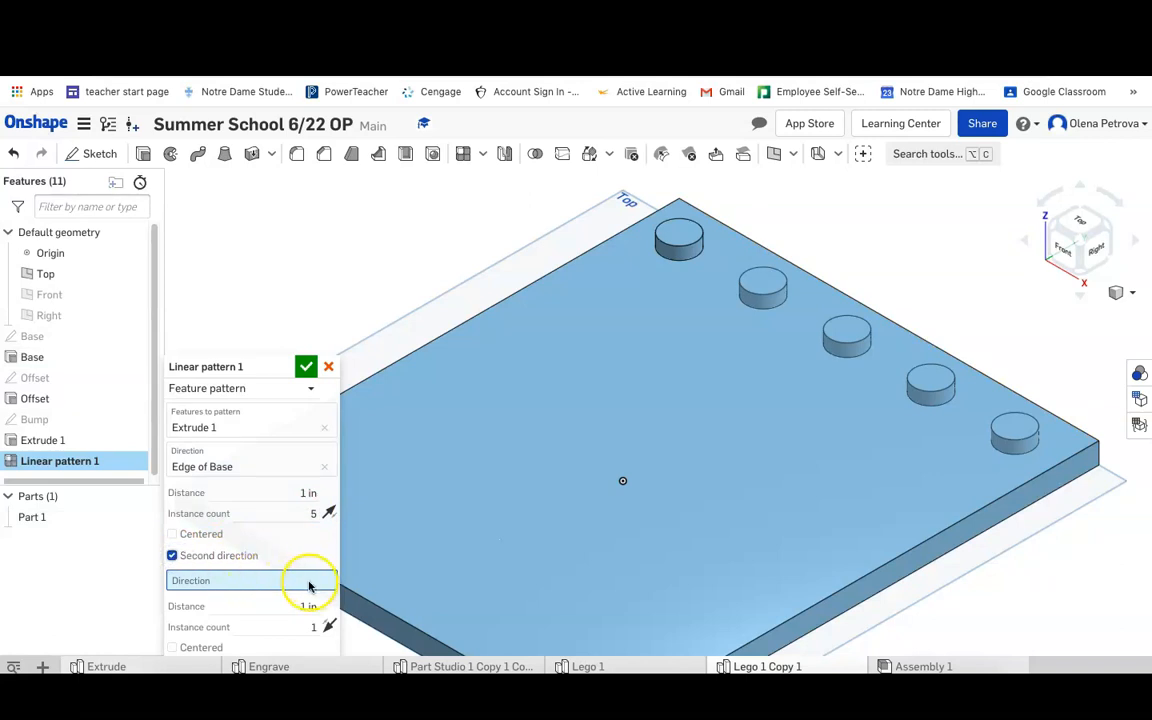
scroll(475, 405, "down", 2)
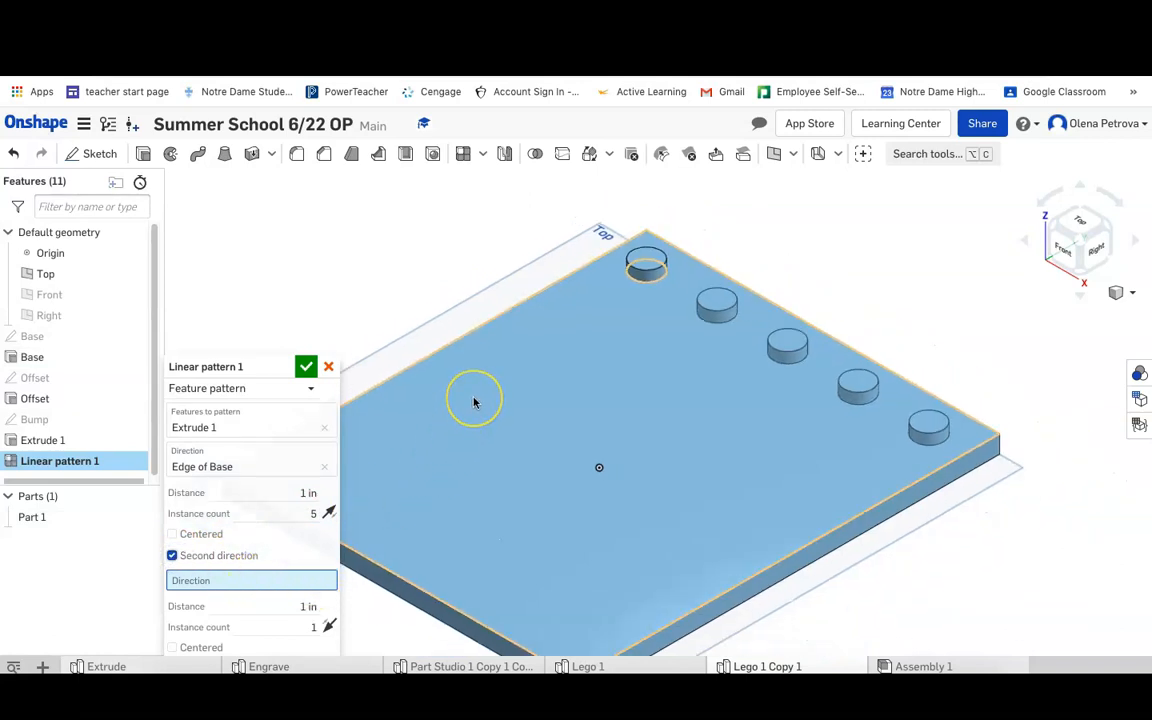
middle_click_drag(474, 403, 602, 339)
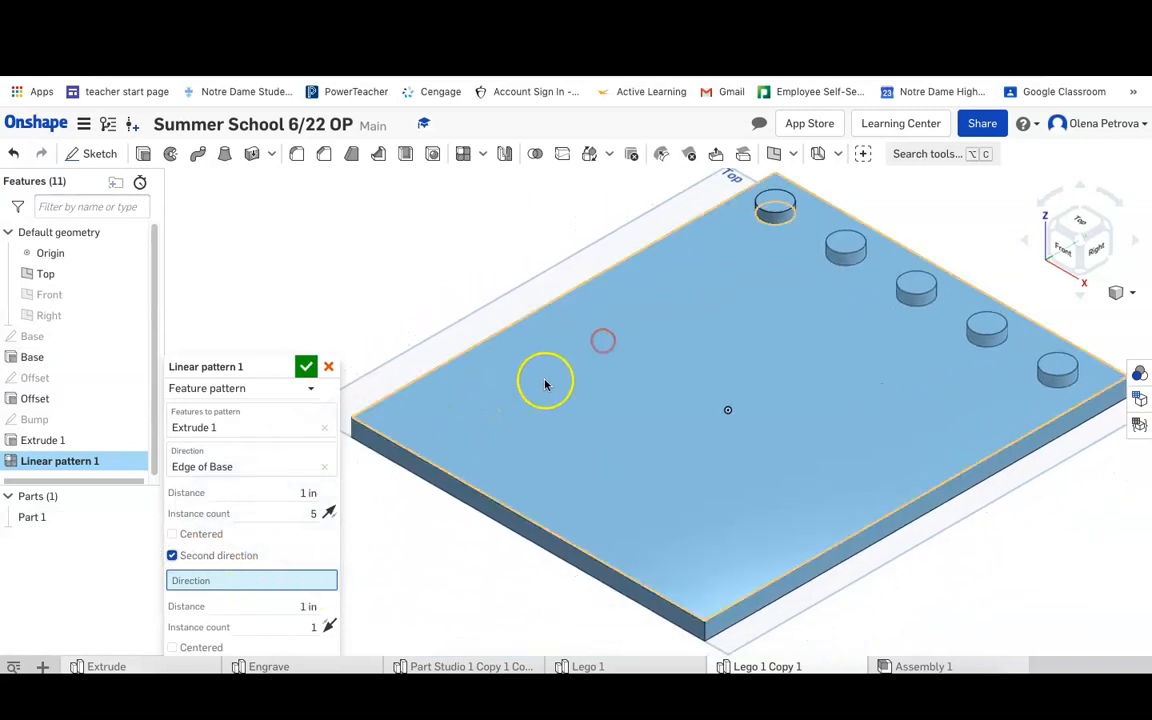
left_click(641, 250)
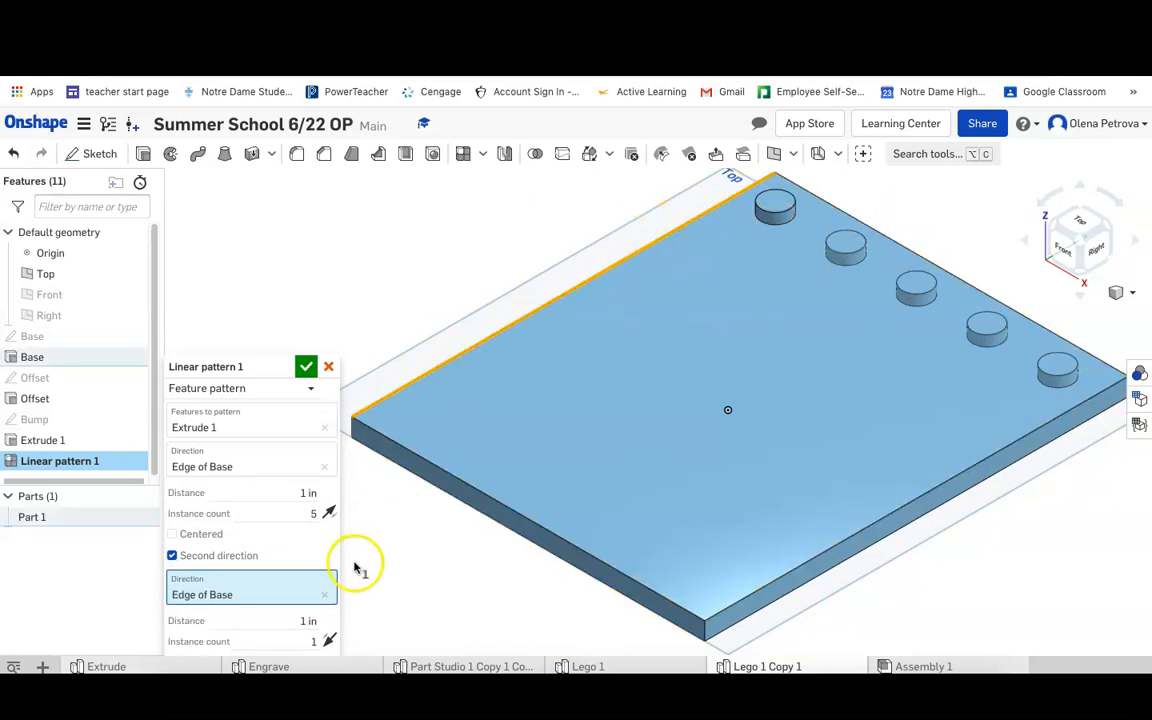
left_click(313, 641)
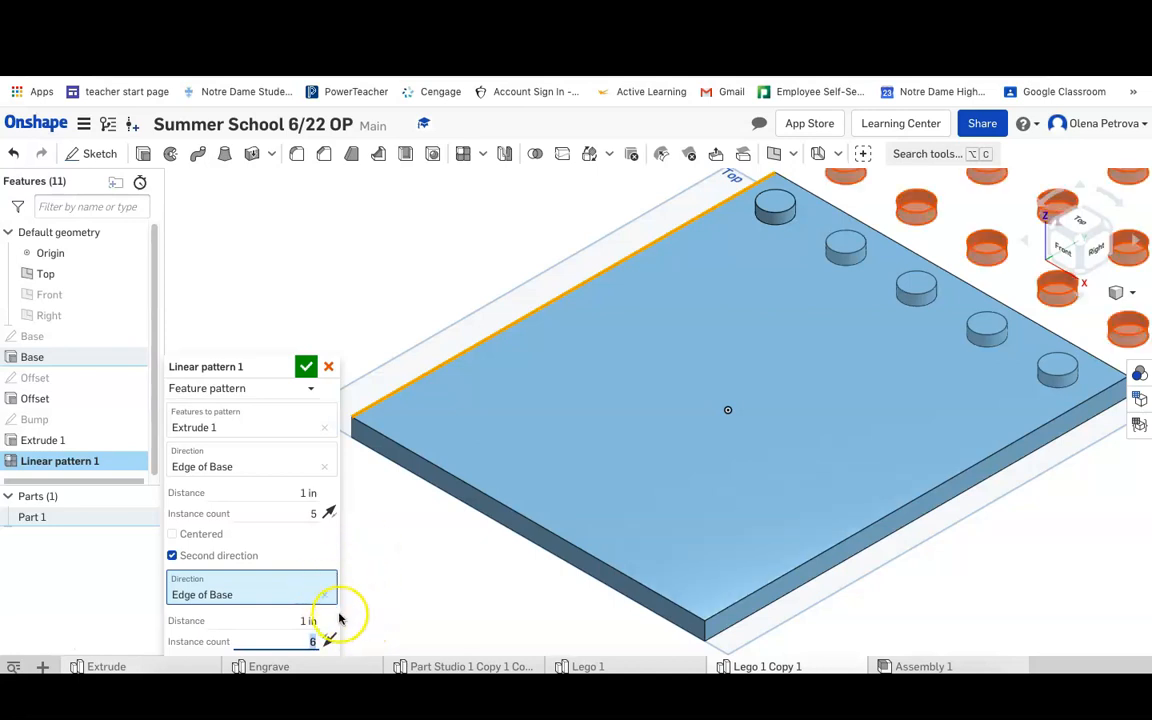
left_click(328, 641)
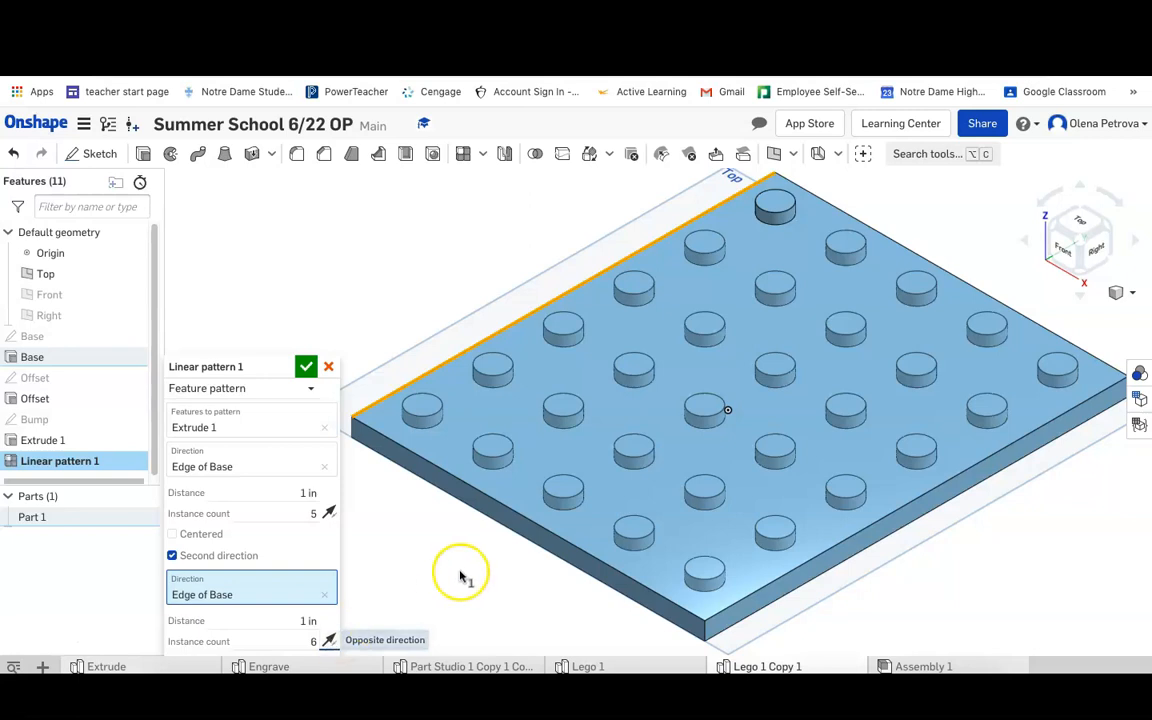
scroll(455, 578, "down", 1)
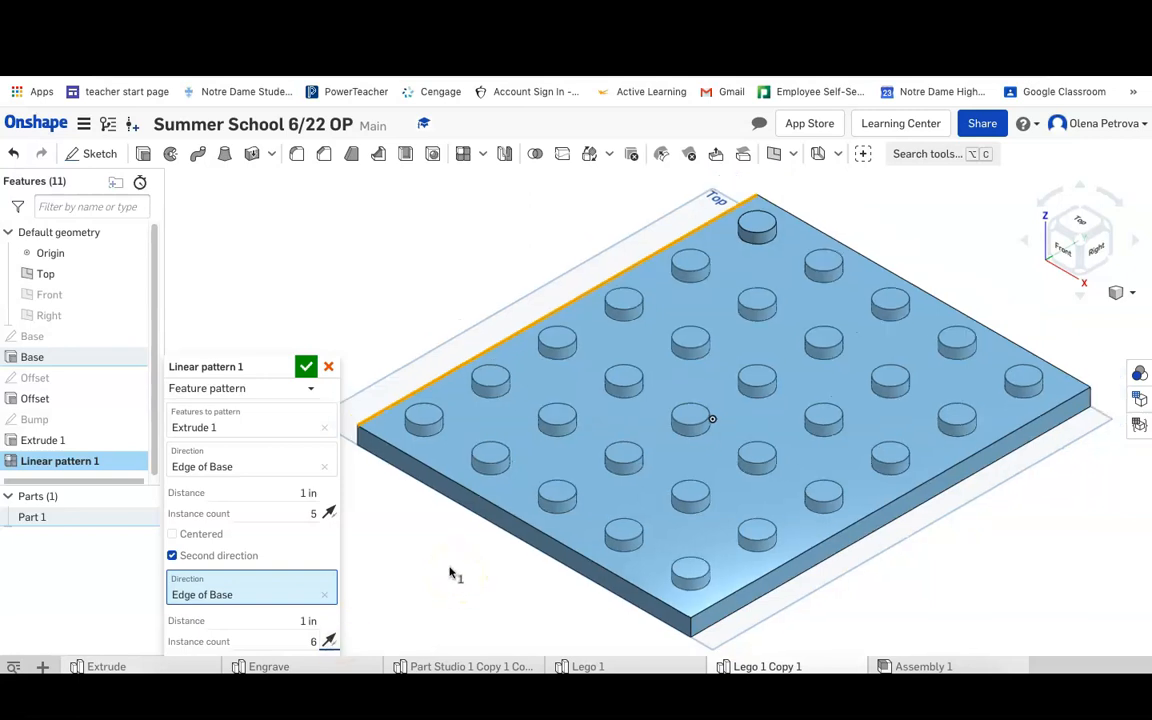
left_click(305, 367)
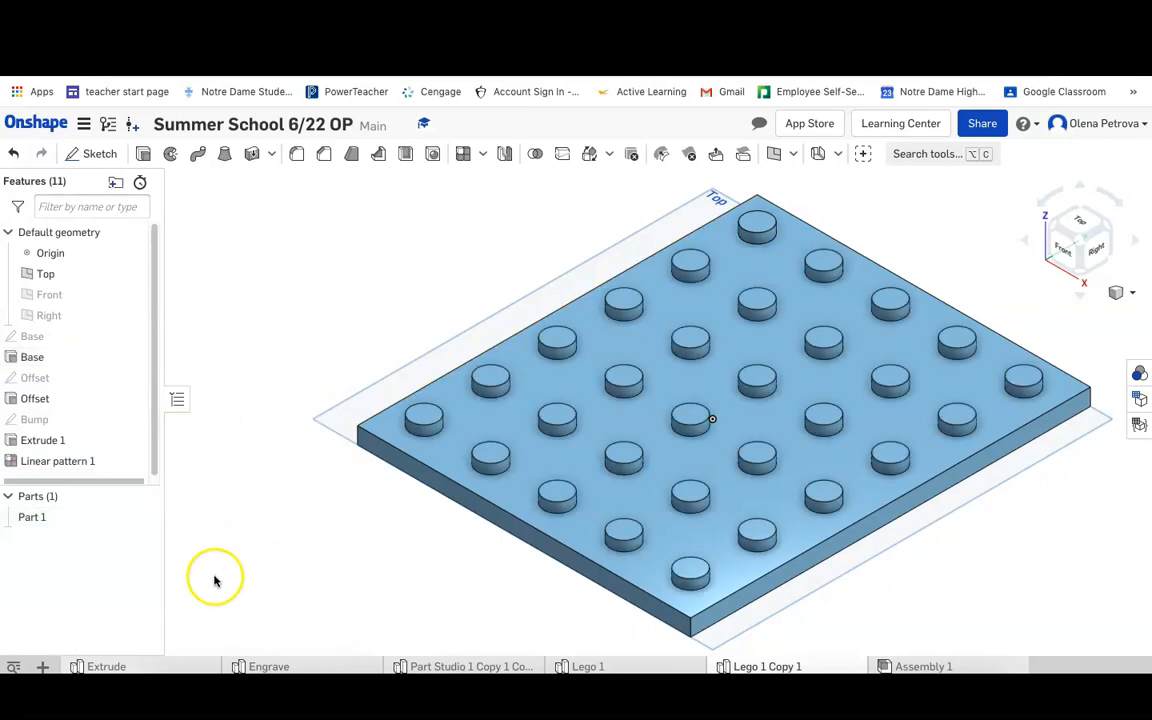